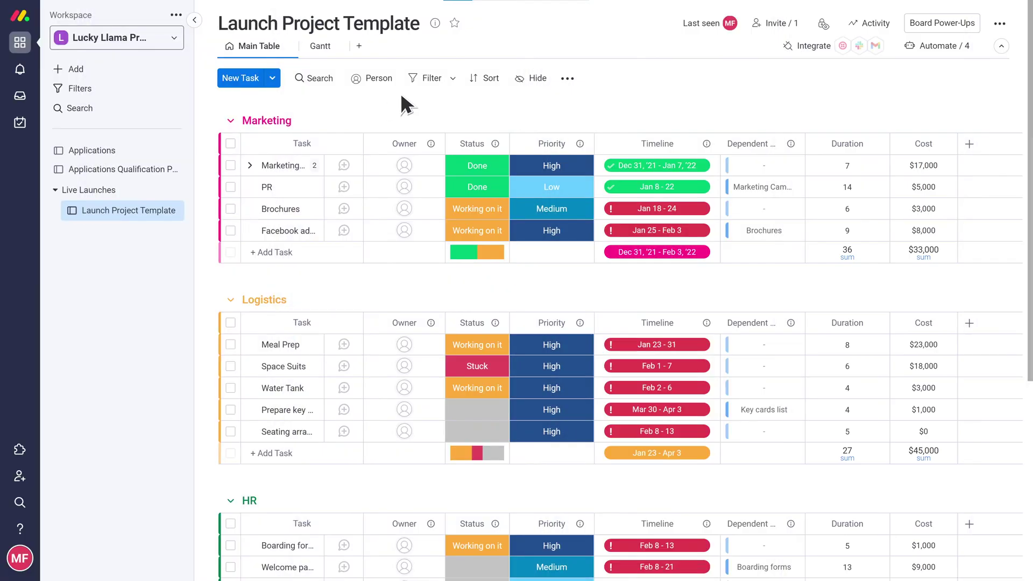
Step: Save the Launch Project Template board as a template
{"action": "left_click", "coordinate": [998, 21]}
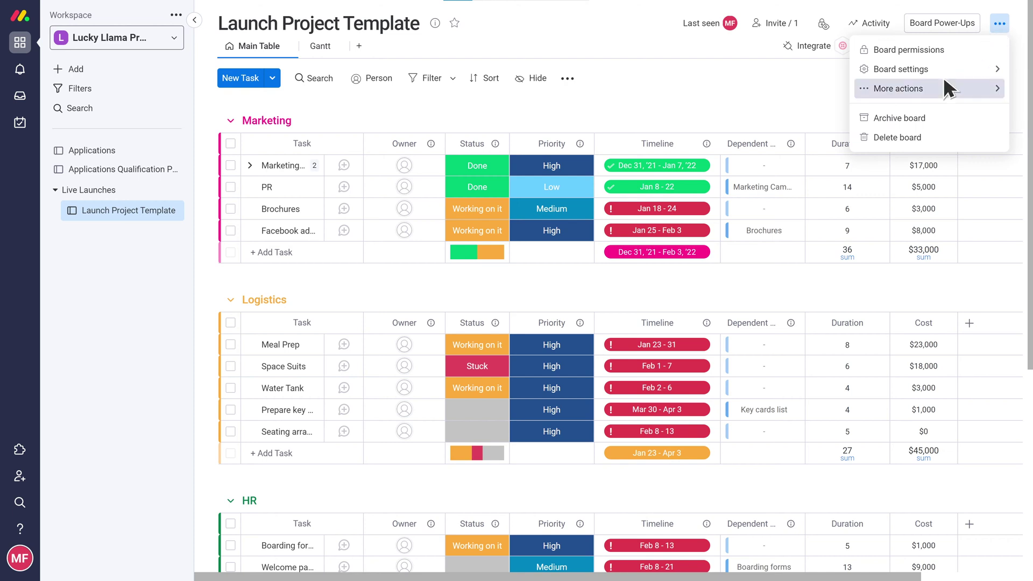
{"action": "mouse_move", "coordinate": [931, 85]}
{"action": "left_click", "coordinate": [825, 88]}
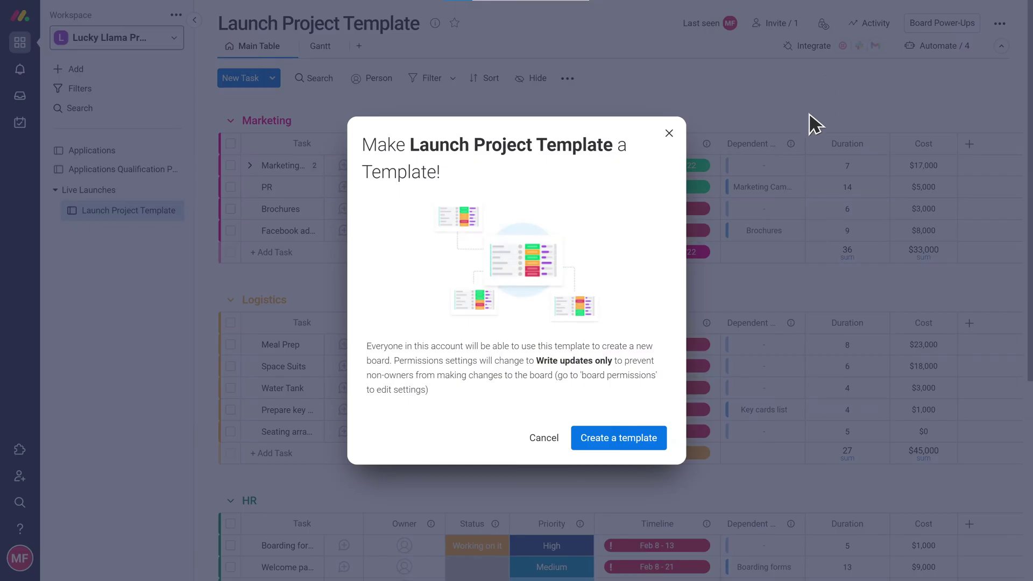
{"action": "left_click", "coordinate": [617, 436]}
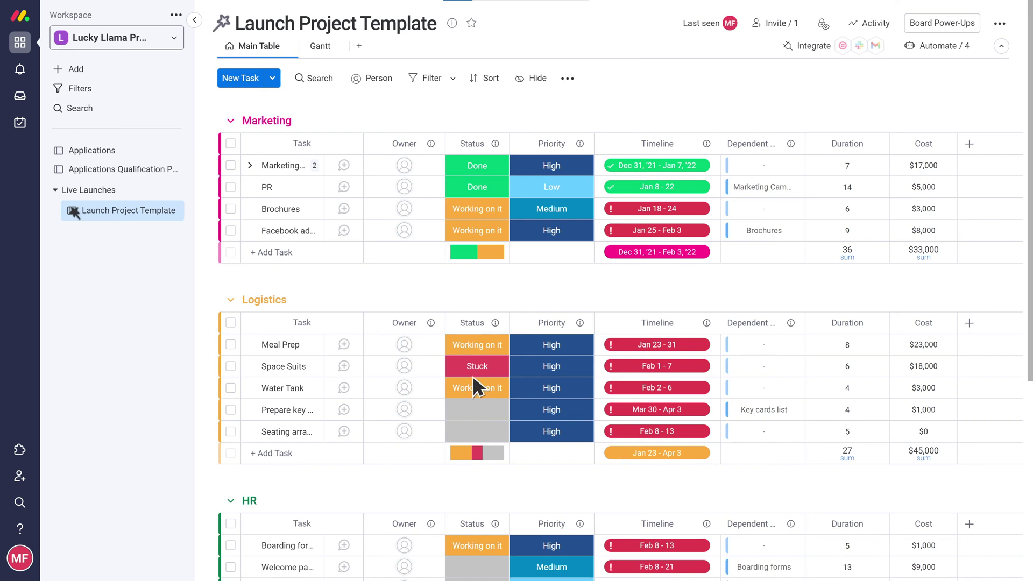
Step: Rename the board's folder to 'Templates'
{"action": "mouse_move", "coordinate": [75, 212]}
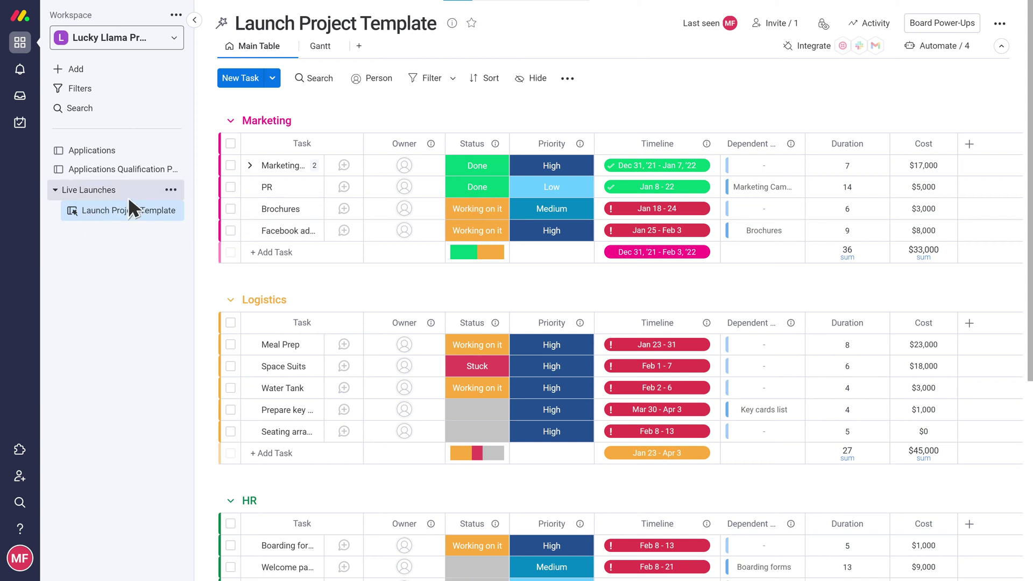
{"action": "left_click", "coordinate": [170, 190]}
{"action": "left_click", "coordinate": [191, 210]}
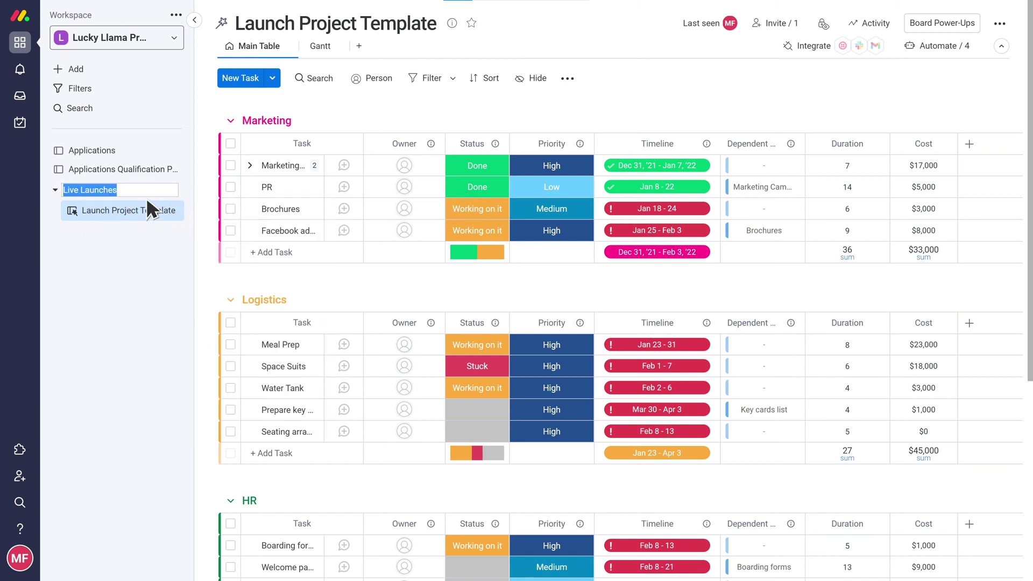
{"action": "type", "text": "Templates"}
{"action": "key", "text": "Return"}
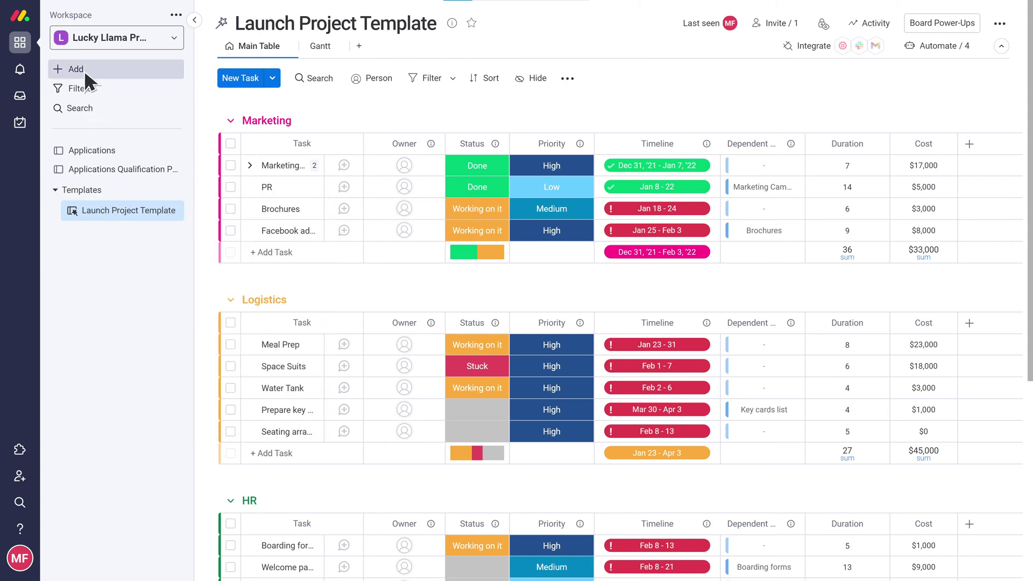
Step: Add a new workspace folder named 'Live Launches'
{"action": "left_click", "coordinate": [84, 68]}
{"action": "left_click", "coordinate": [208, 210]}
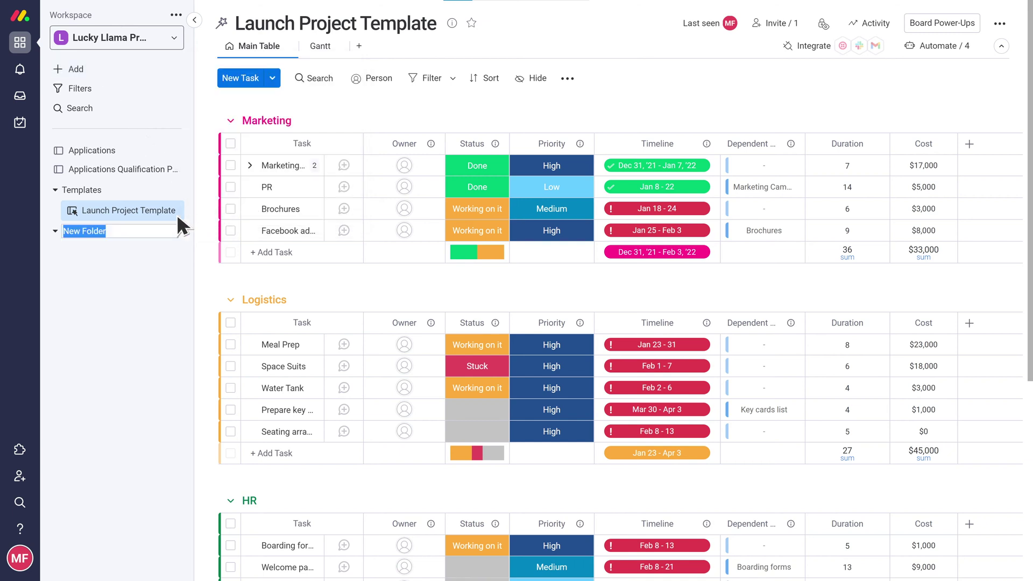
{"action": "type", "text": "Live Launches"}
{"action": "key", "text": "Return"}
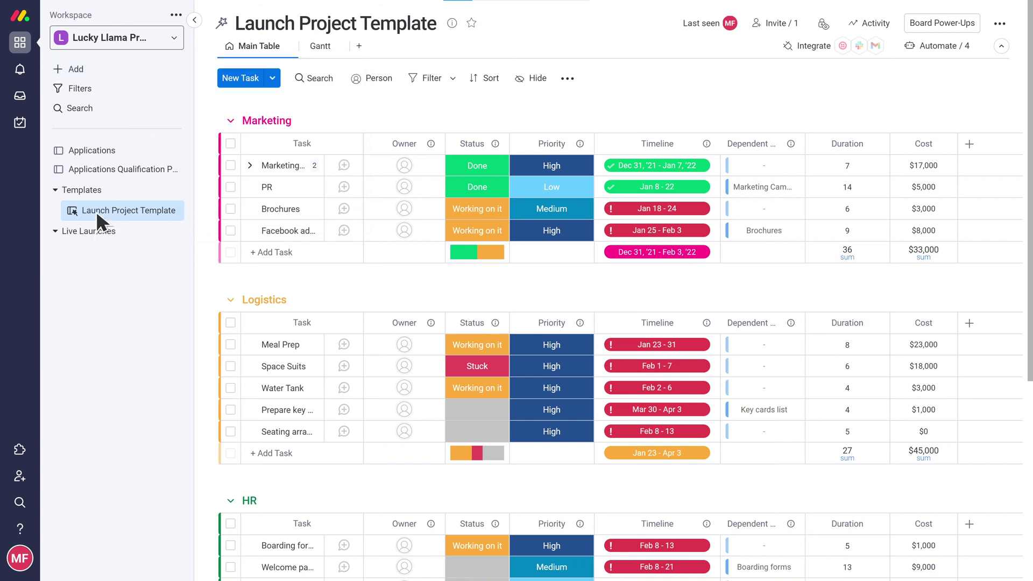
Step: Create 'Alpha Launch Project Board' from the account's Launch Project Template
{"action": "left_click", "coordinate": [112, 66]}
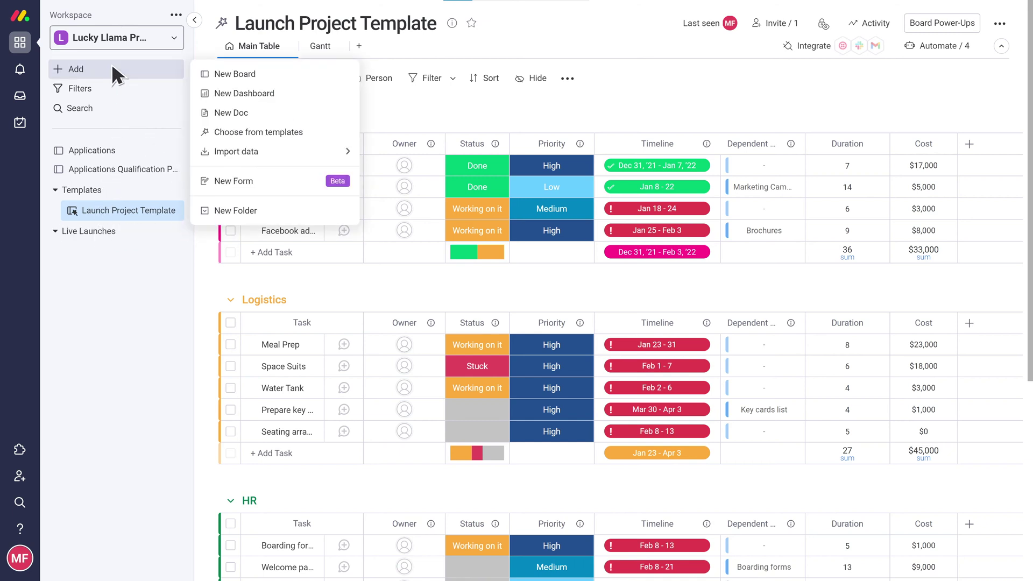
{"action": "left_click", "coordinate": [204, 131]}
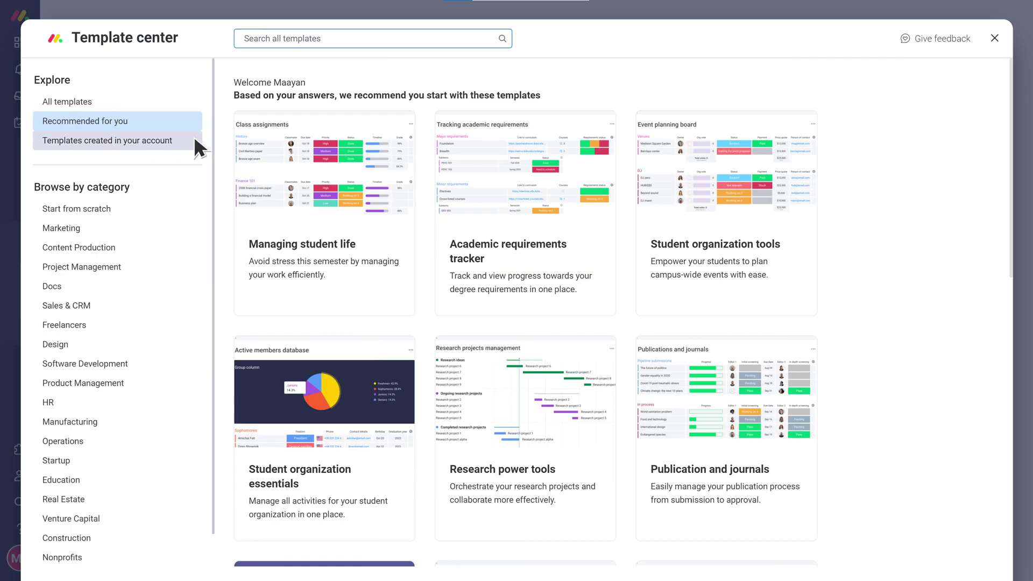
{"action": "left_click", "coordinate": [195, 138]}
{"action": "left_click", "coordinate": [315, 171]}
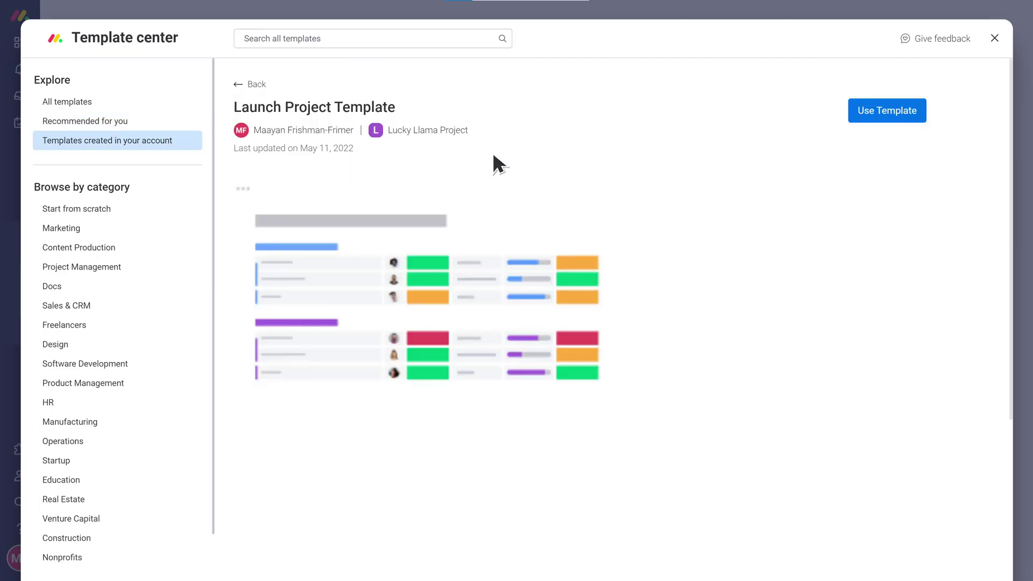
{"action": "left_click", "coordinate": [879, 115]}
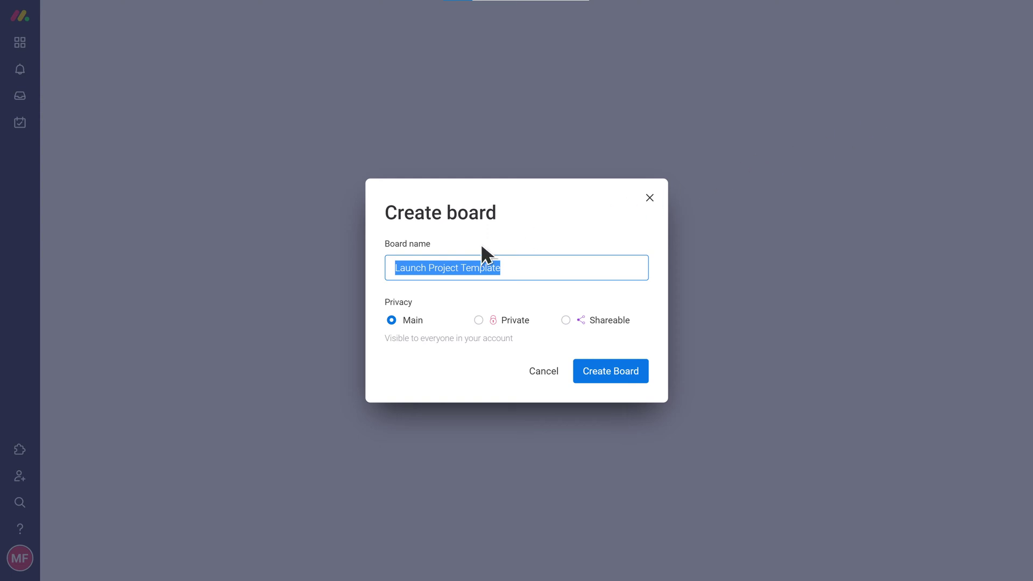
{"action": "key", "text": "BackSpace"}
{"action": "type", "text": "Alpha Launch Project Board"}
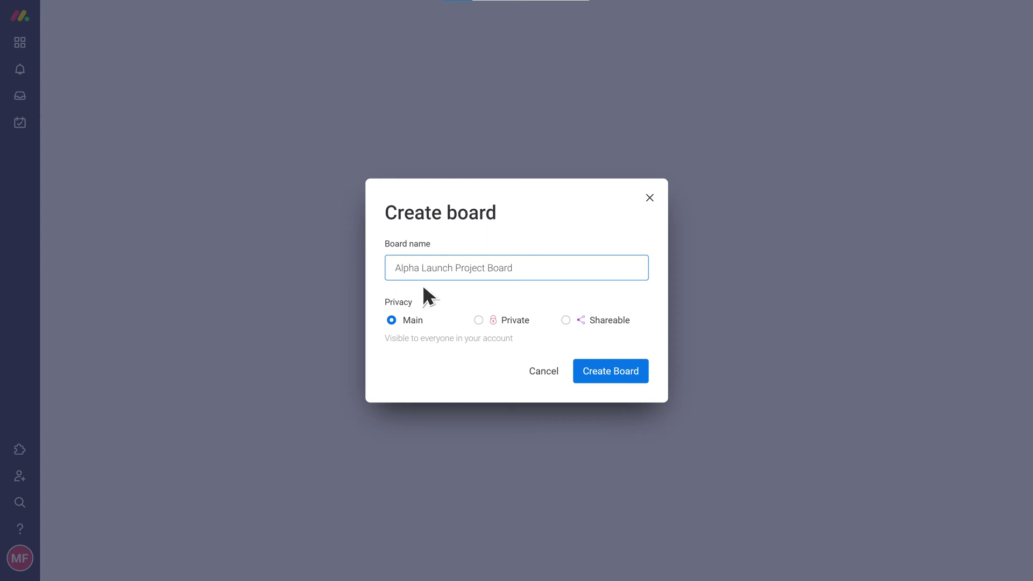
{"action": "left_click", "coordinate": [594, 369]}
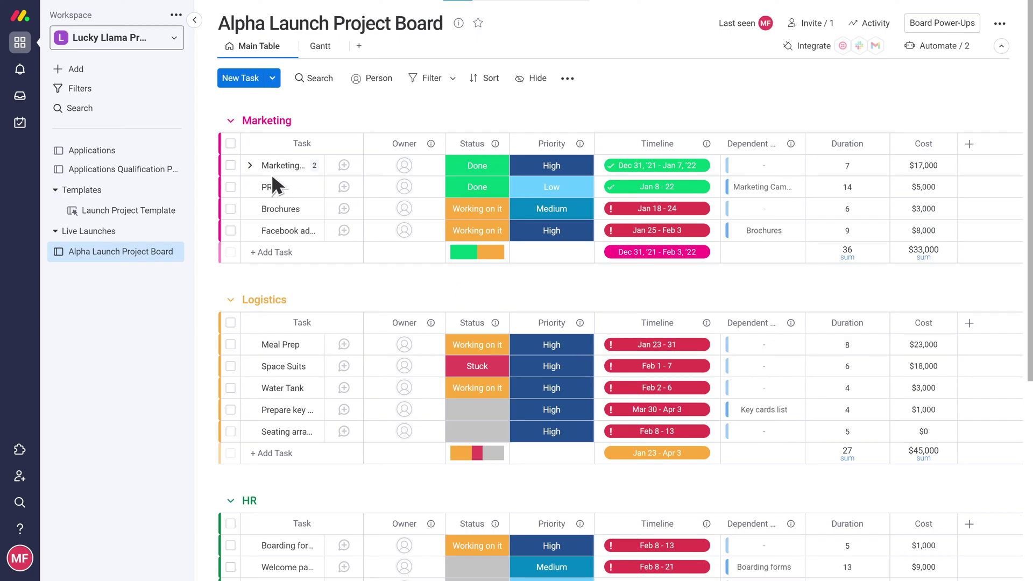
Step: Create 'Beta Launch Project Board' from the Launch Project Template
{"action": "left_click", "coordinate": [87, 68]}
{"action": "left_click", "coordinate": [226, 129]}
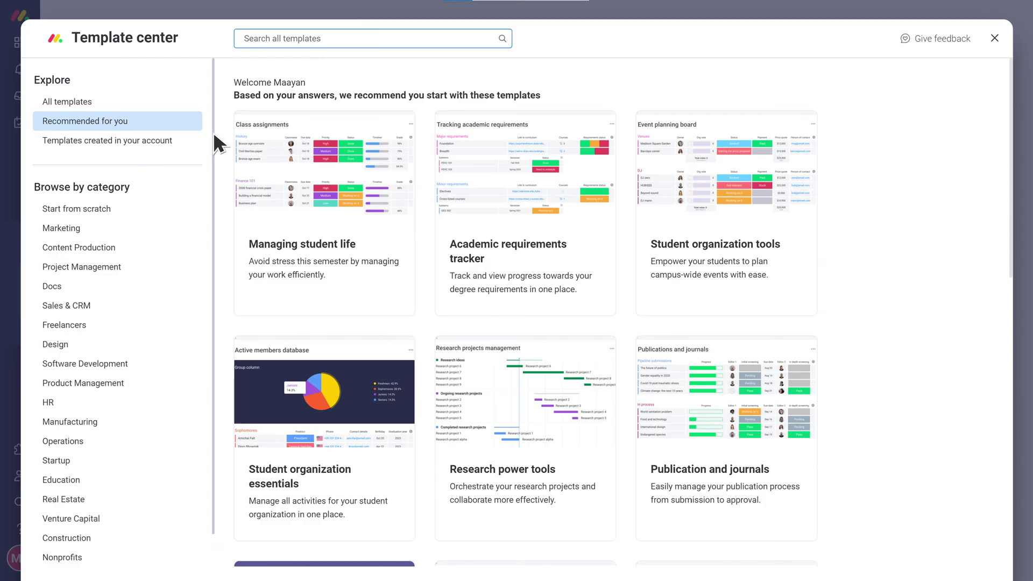
{"action": "left_click", "coordinate": [173, 140]}
{"action": "left_click", "coordinate": [330, 160]}
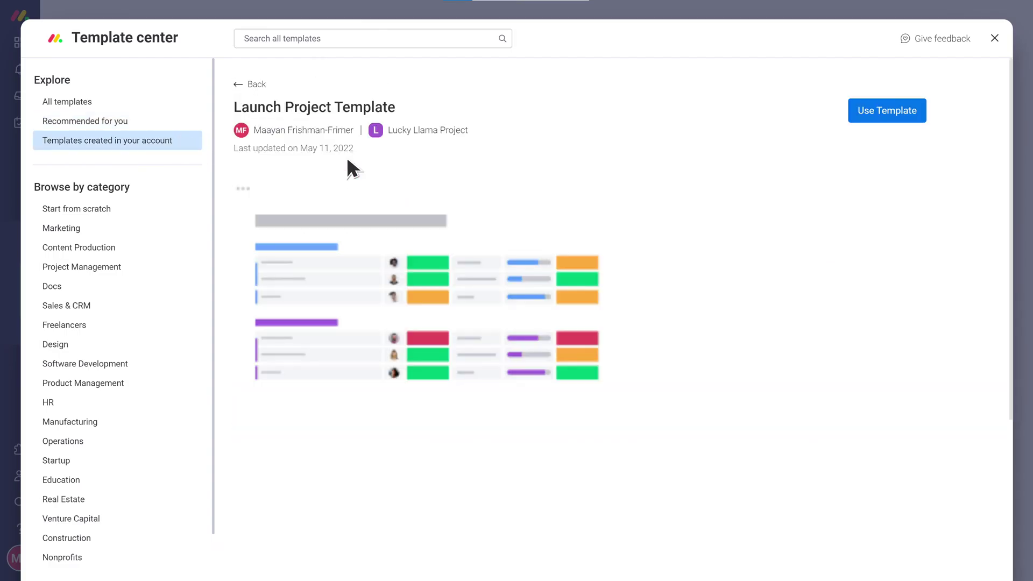
{"action": "left_click", "coordinate": [861, 110]}
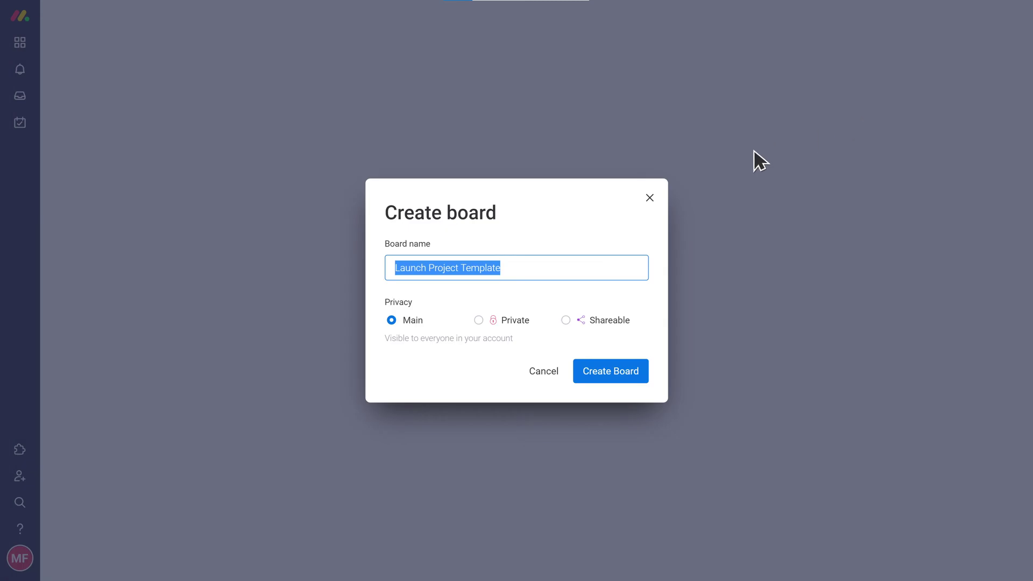
{"action": "type", "text": "Beta Launch Project Board"}
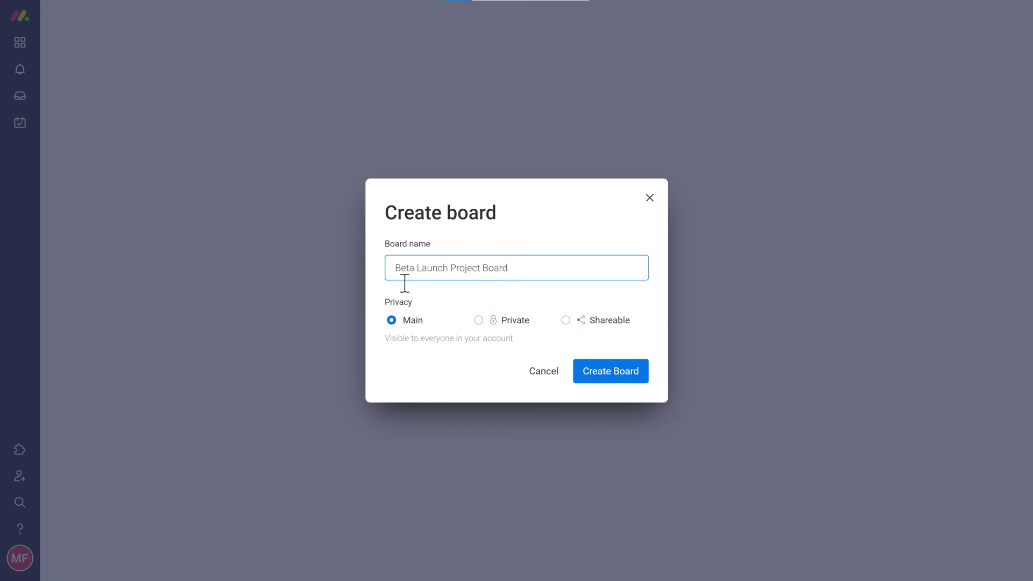
{"action": "left_click", "coordinate": [579, 367]}
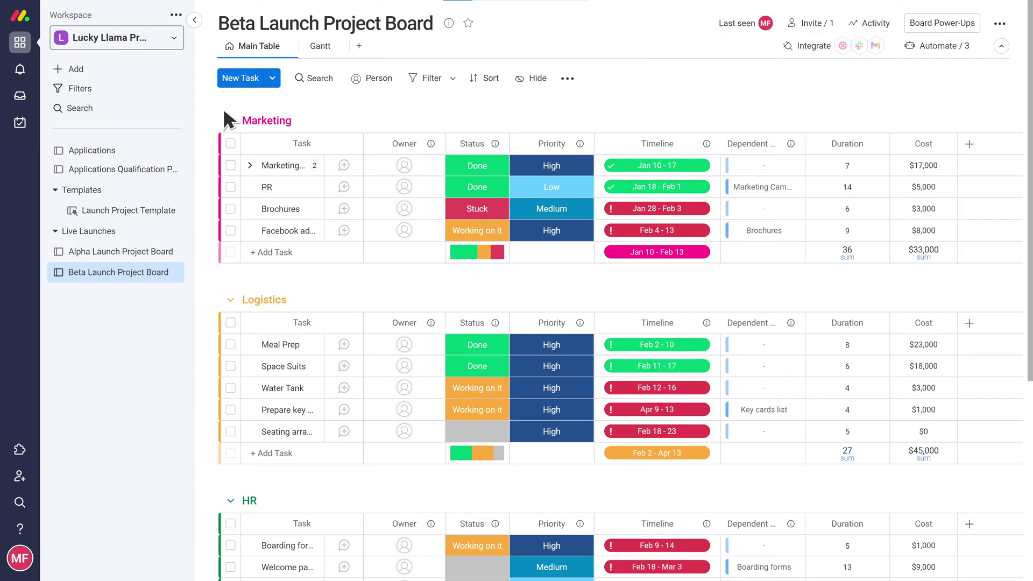
Step: Create 'Live for TV Project Board' from the Launch Project Template
{"action": "left_click", "coordinate": [168, 68]}
{"action": "left_click", "coordinate": [200, 123]}
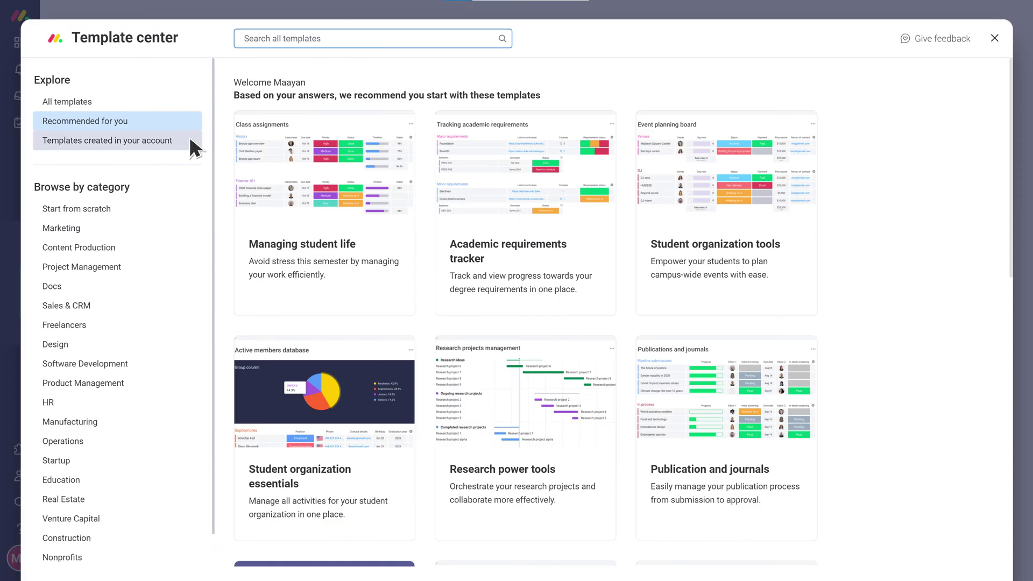
{"action": "left_click", "coordinate": [191, 141]}
{"action": "left_click", "coordinate": [317, 153]}
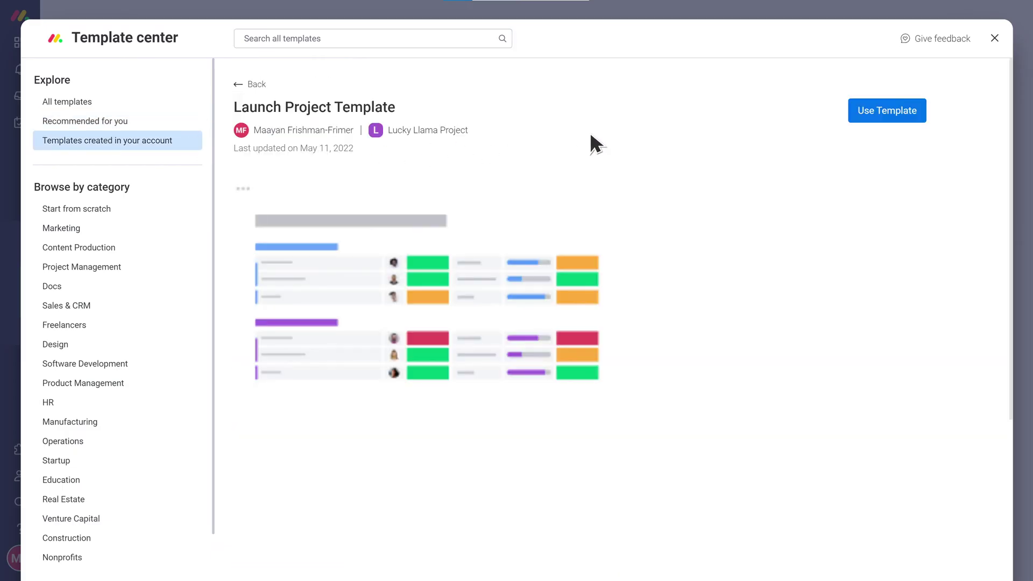
{"action": "left_click", "coordinate": [883, 123]}
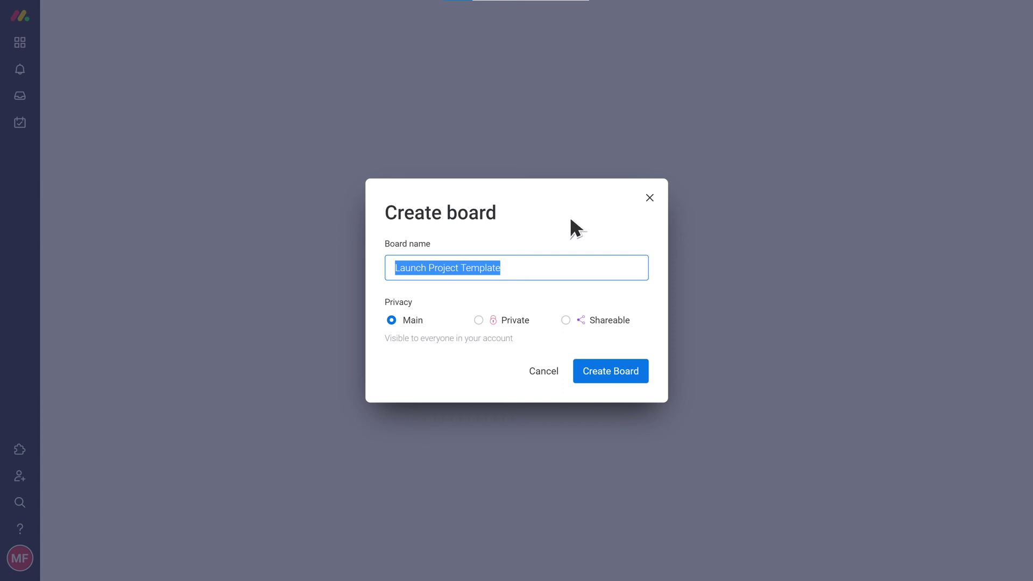
{"action": "type", "text": "Live for TV Project Board"}
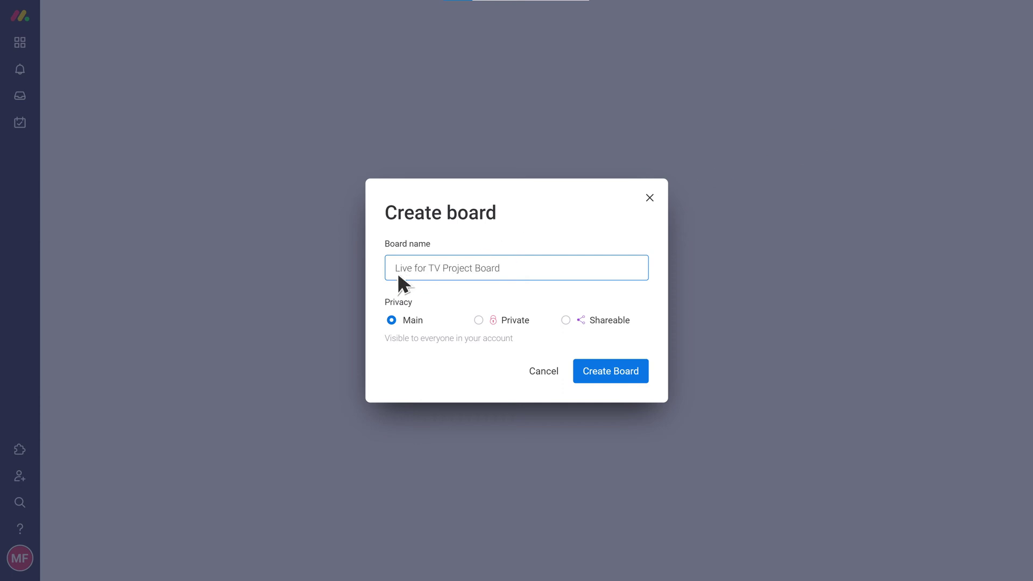
{"action": "left_click", "coordinate": [603, 370]}
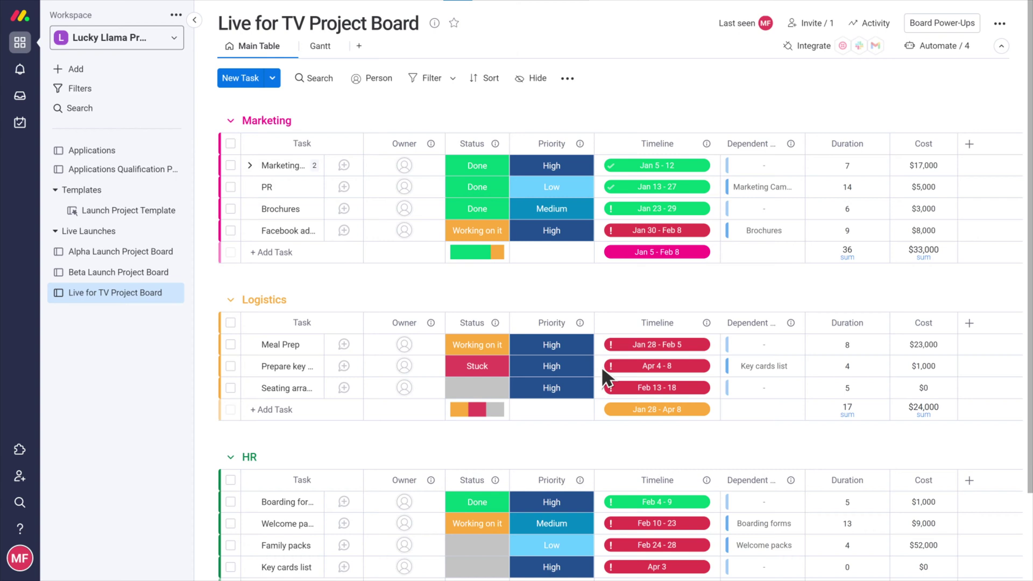
Step: Create a new dashboard named 'Projects Dashboard'
{"action": "left_click", "coordinate": [116, 67]}
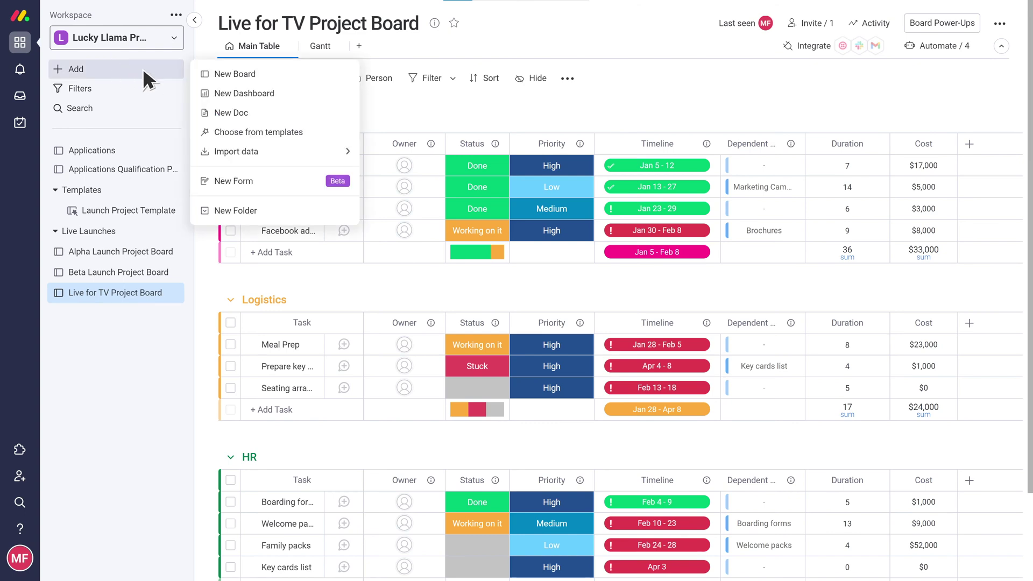
{"action": "left_click", "coordinate": [238, 97]}
{"action": "key", "text": "BackSpace"}
{"action": "type", "text": "Projects Dashboard"}
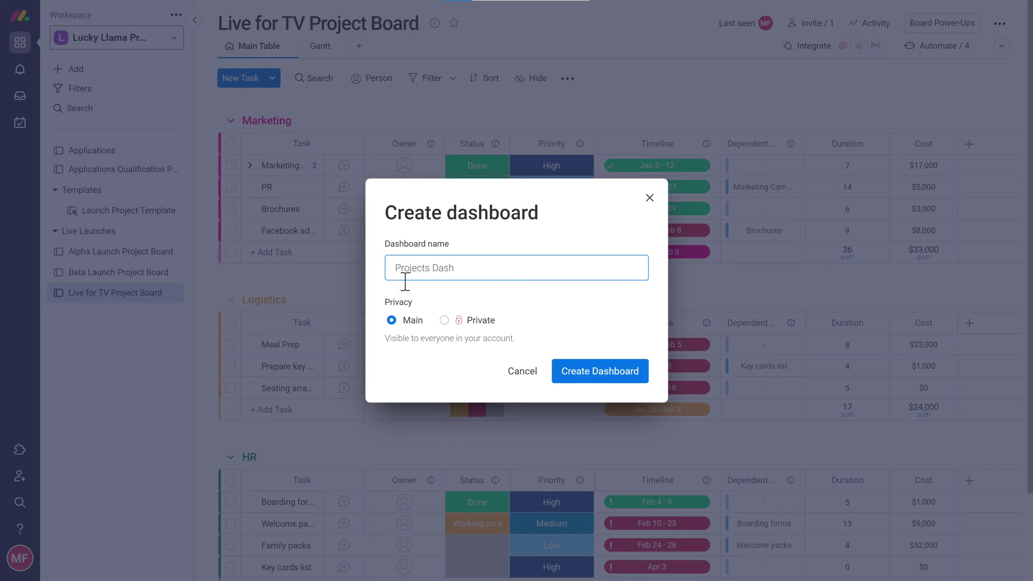
{"action": "left_click", "coordinate": [602, 367]}
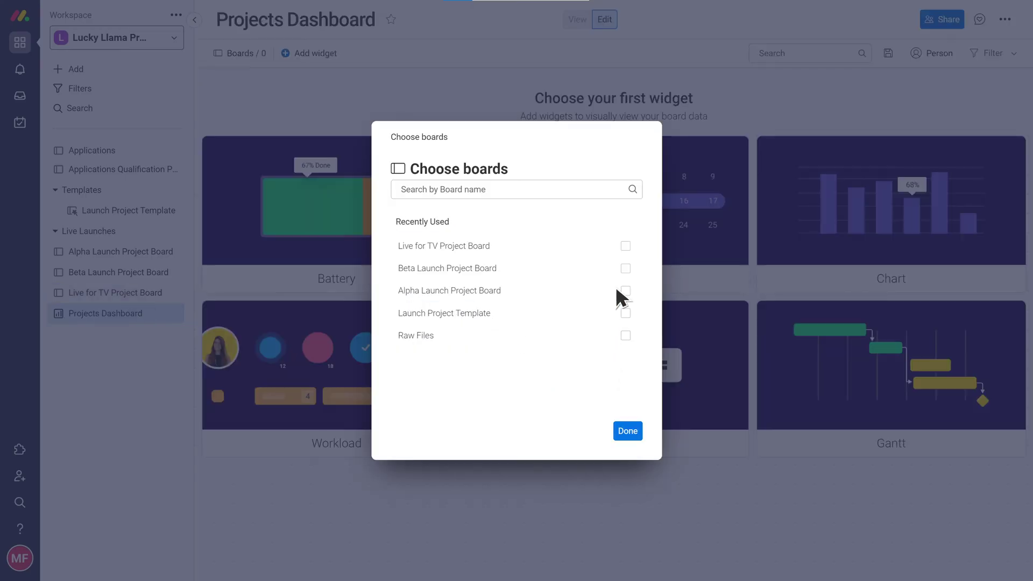
Step: Connect the Alpha Launch, Beta Launch and Live for TV boards as its data sources
{"action": "left_click", "coordinate": [624, 290]}
{"action": "left_click", "coordinate": [625, 398]}
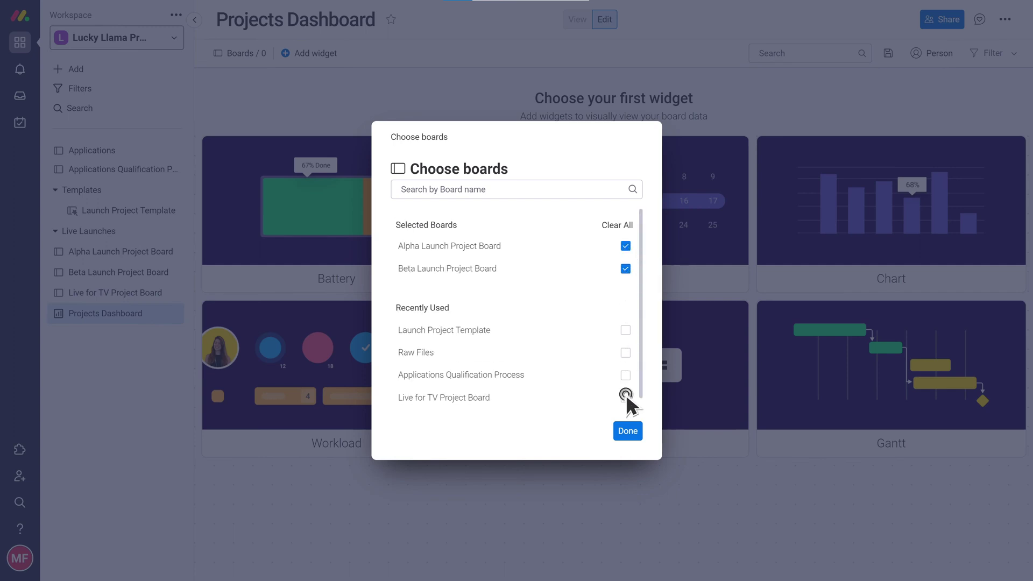
{"action": "left_click", "coordinate": [625, 397]}
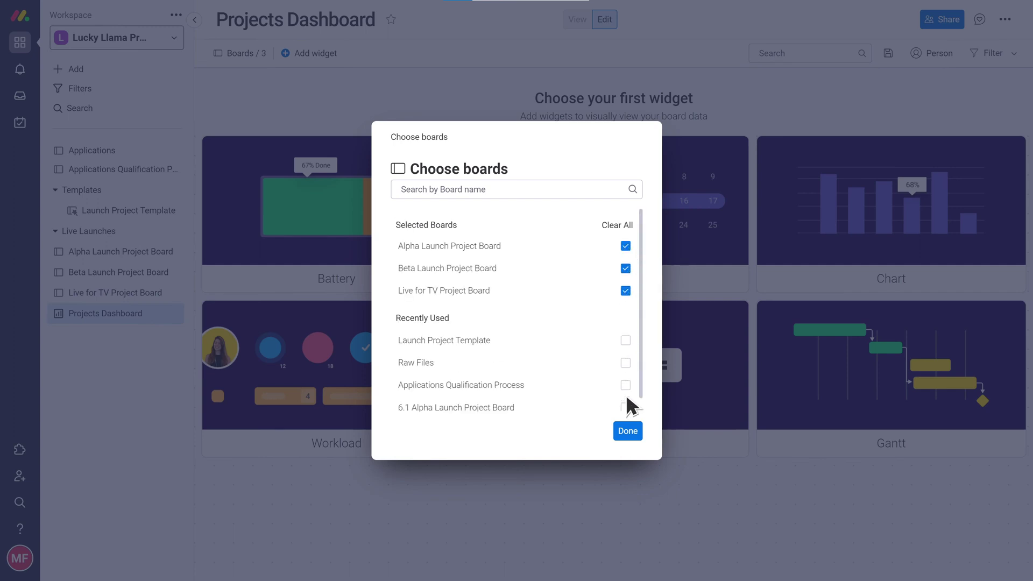
{"action": "left_click", "coordinate": [628, 430]}
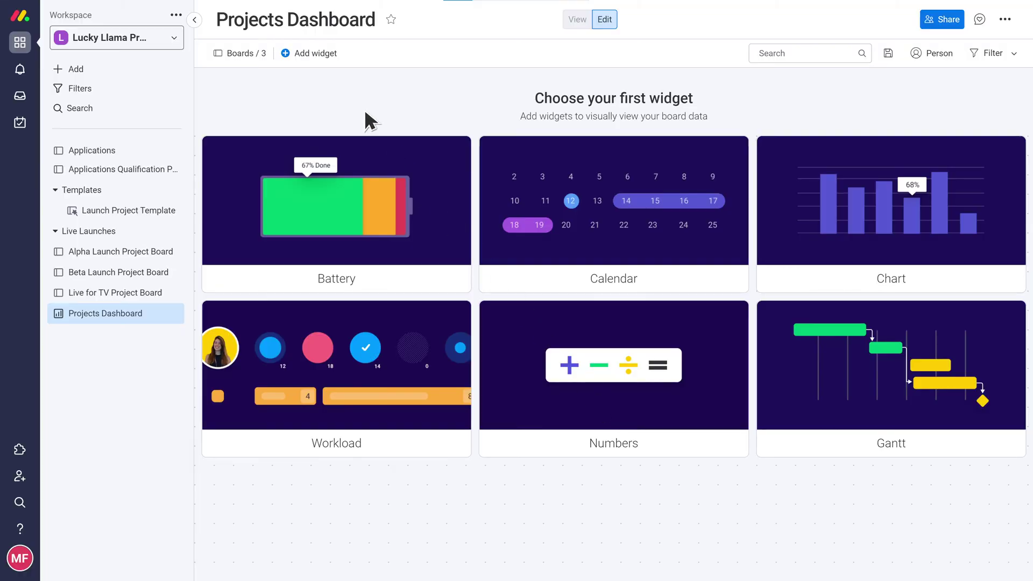
Step: Add an Overview widget from the Widgets Center and stretch it to the right edge
{"action": "left_click", "coordinate": [317, 53]}
{"action": "left_click", "coordinate": [363, 371]}
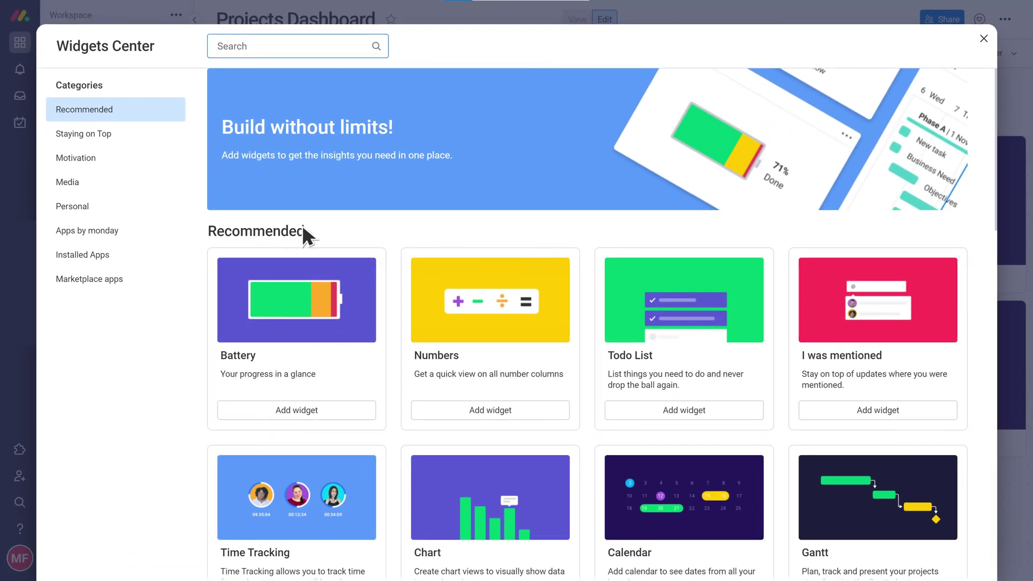
{"action": "type", "text": "Overview"}
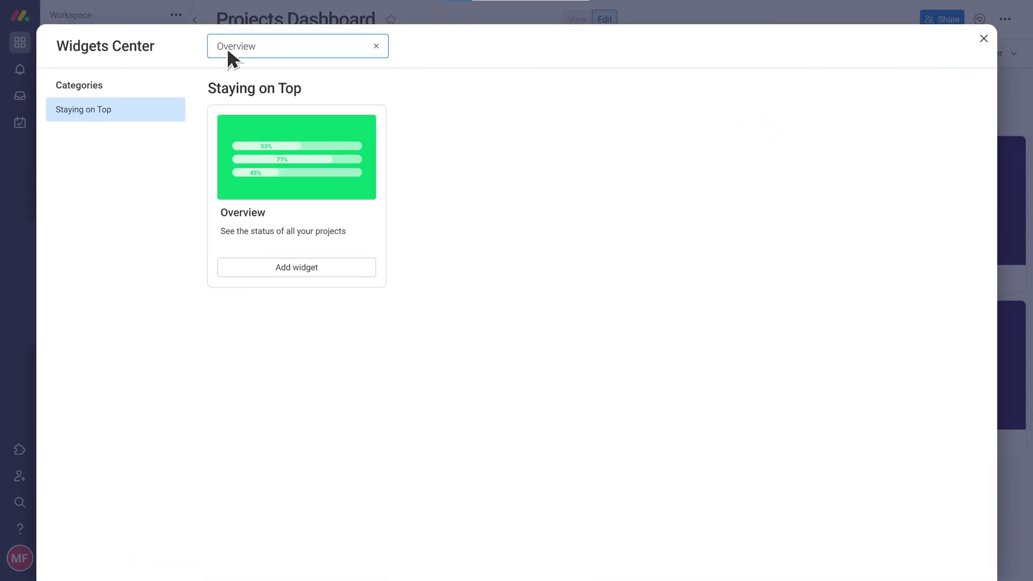
{"action": "left_click", "coordinate": [287, 269]}
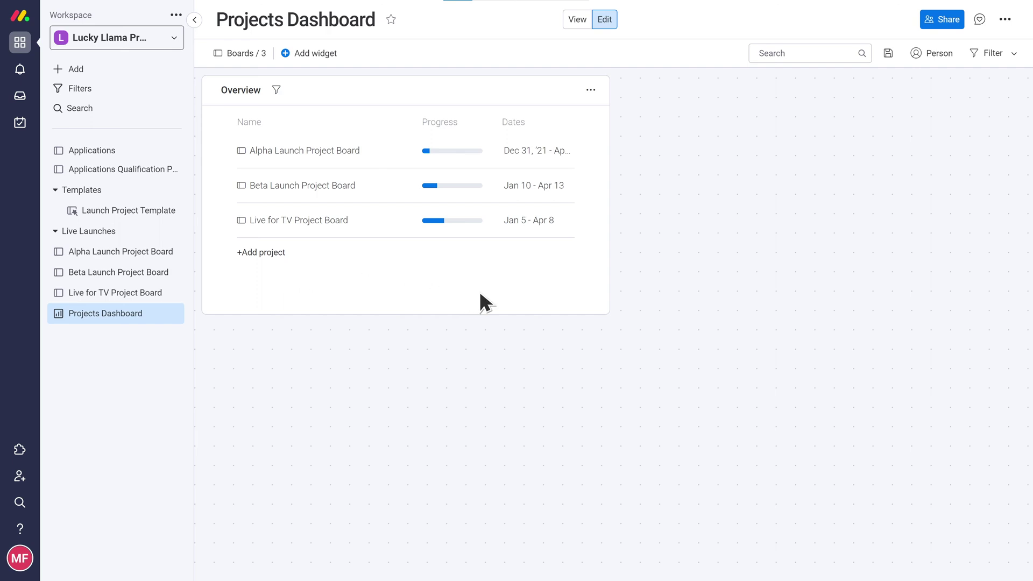
{"action": "left_click_drag", "start_coordinate": [611, 314], "coordinate": [1025, 315]}
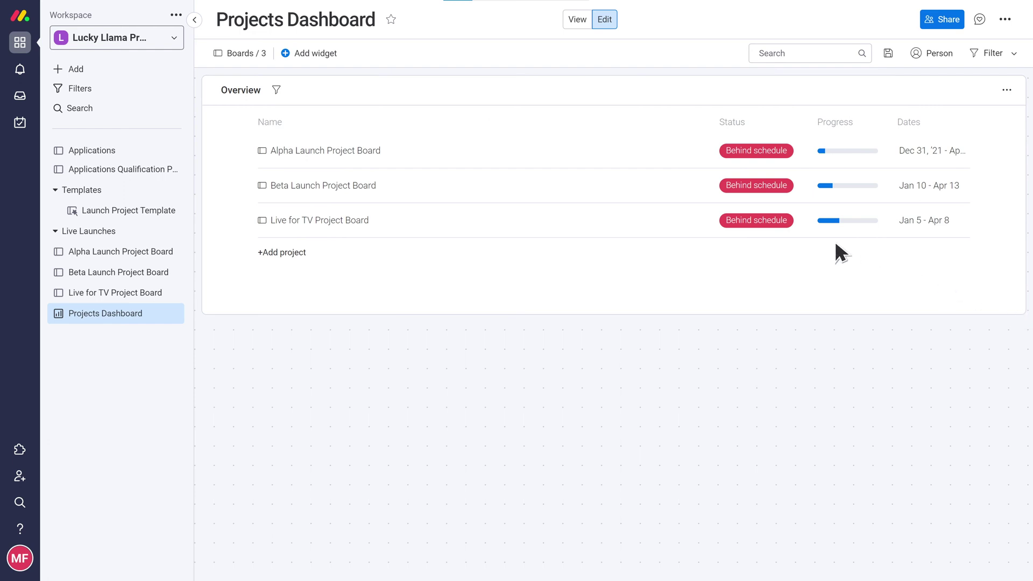
Step: Add a Battery widget and limit its boards to Alpha Launch Project Board only
{"action": "left_click", "coordinate": [302, 52]}
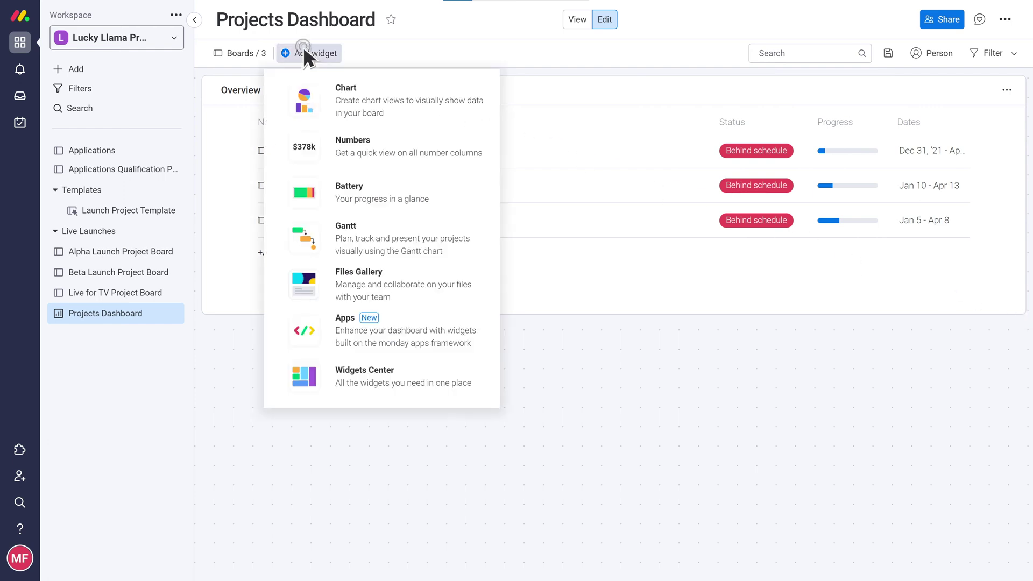
{"action": "left_click", "coordinate": [341, 192]}
{"action": "left_click", "coordinate": [452, 337]}
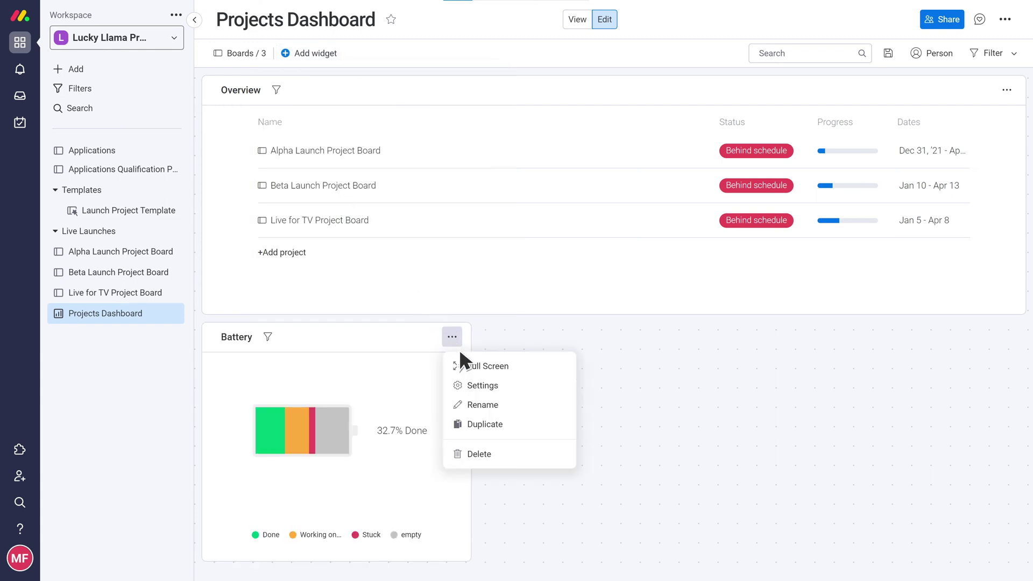
{"action": "left_click", "coordinate": [478, 385]}
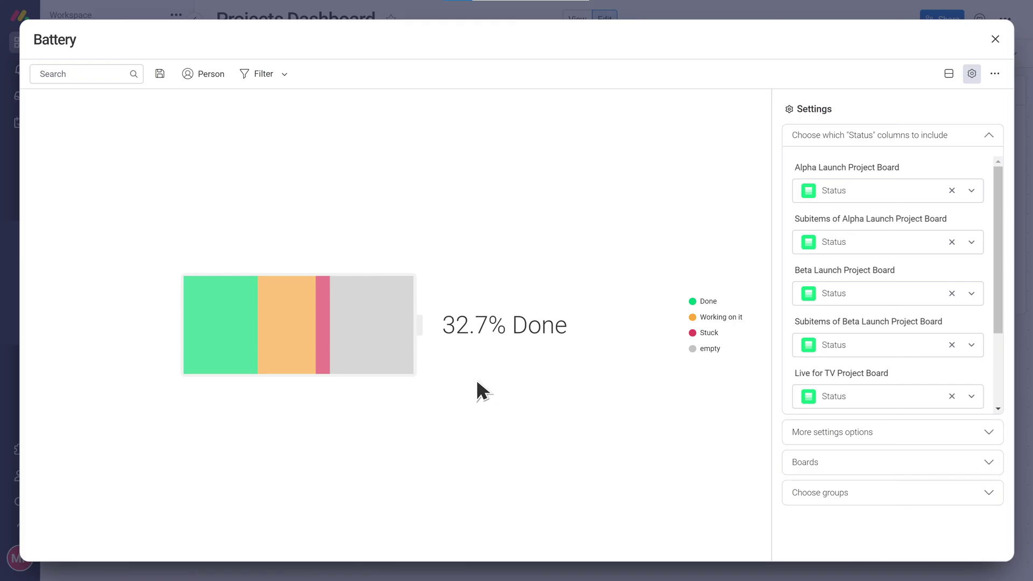
{"action": "left_click", "coordinate": [837, 466]}
{"action": "left_click", "coordinate": [976, 332]}
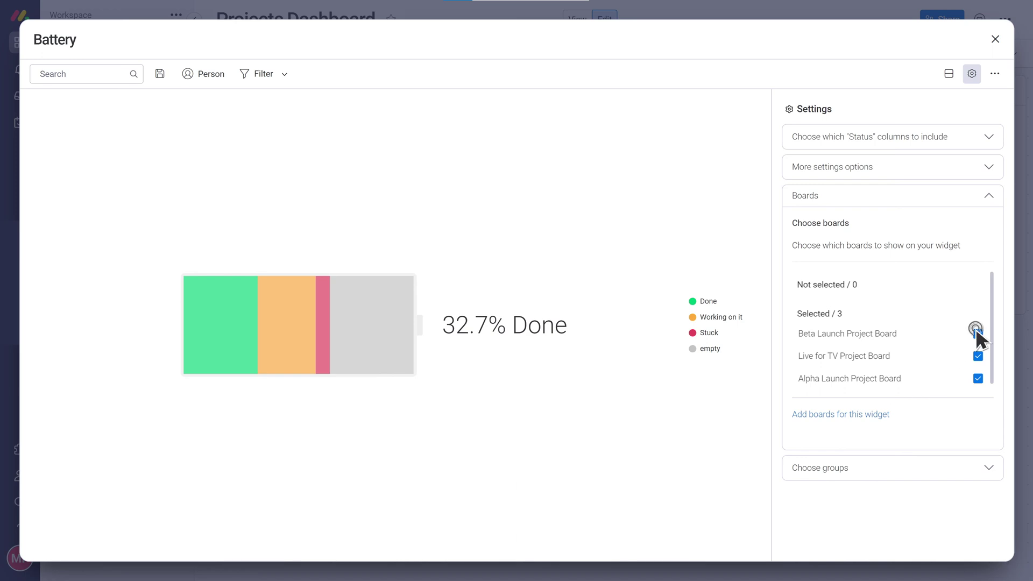
{"action": "left_click", "coordinate": [977, 353]}
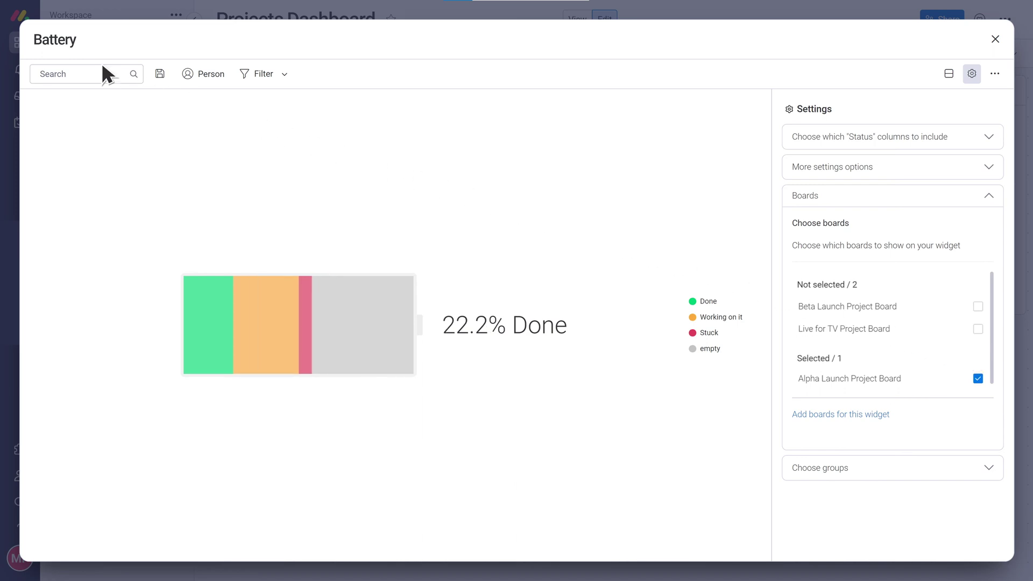
Step: Title the battery widget 'Alpha Launch Project Board'
{"action": "left_click", "coordinate": [39, 43]}
{"action": "type", "text": "Alpha Launch Project Board"}
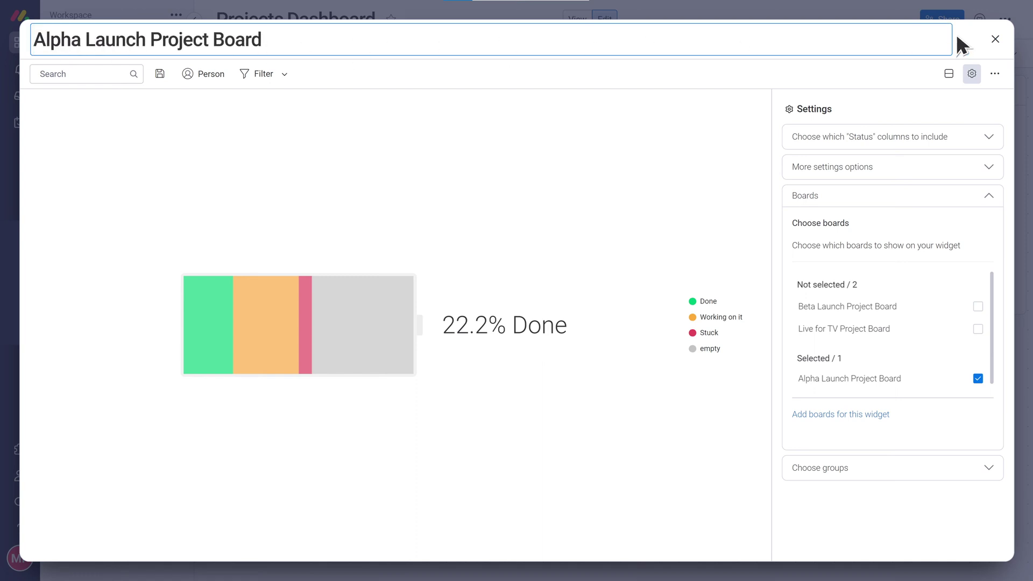
{"action": "left_click", "coordinate": [994, 38]}
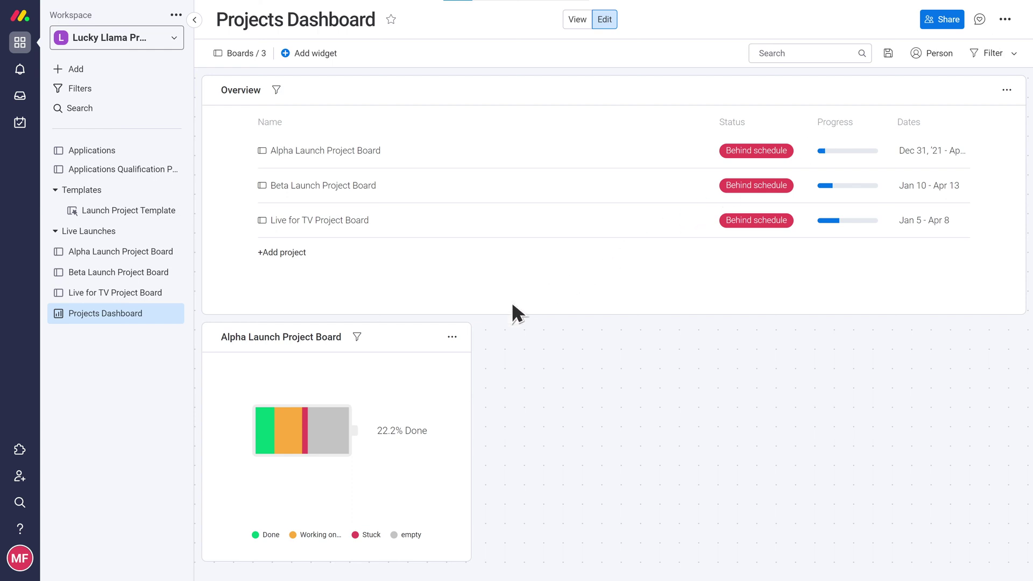
Step: Duplicate the Alpha battery, set the copy to Beta Launch only, titled 'Beta Launch Project Board'
{"action": "left_click", "coordinate": [451, 336]}
{"action": "left_click", "coordinate": [472, 424]}
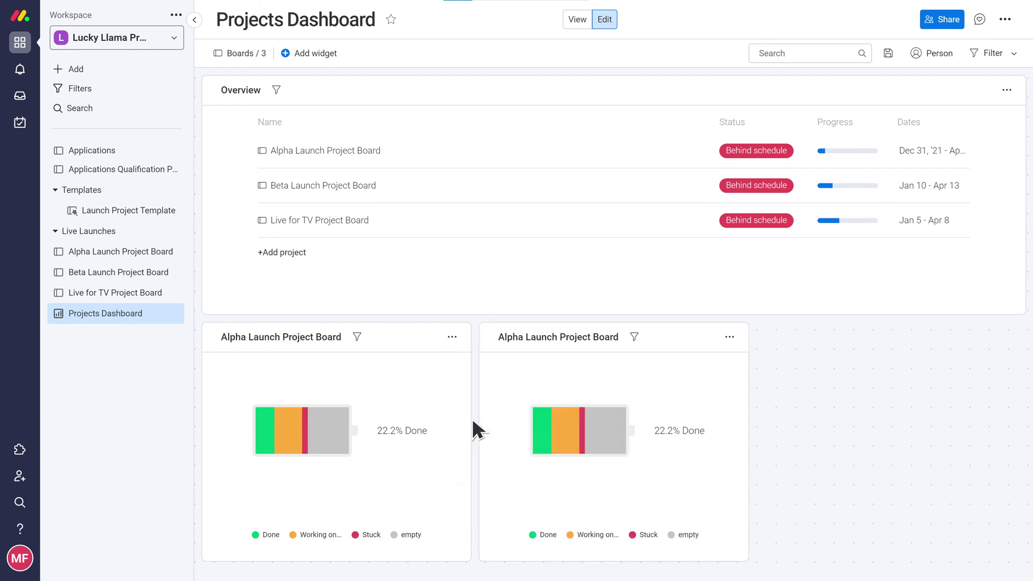
{"action": "left_click", "coordinate": [729, 337]}
{"action": "left_click", "coordinate": [679, 384]}
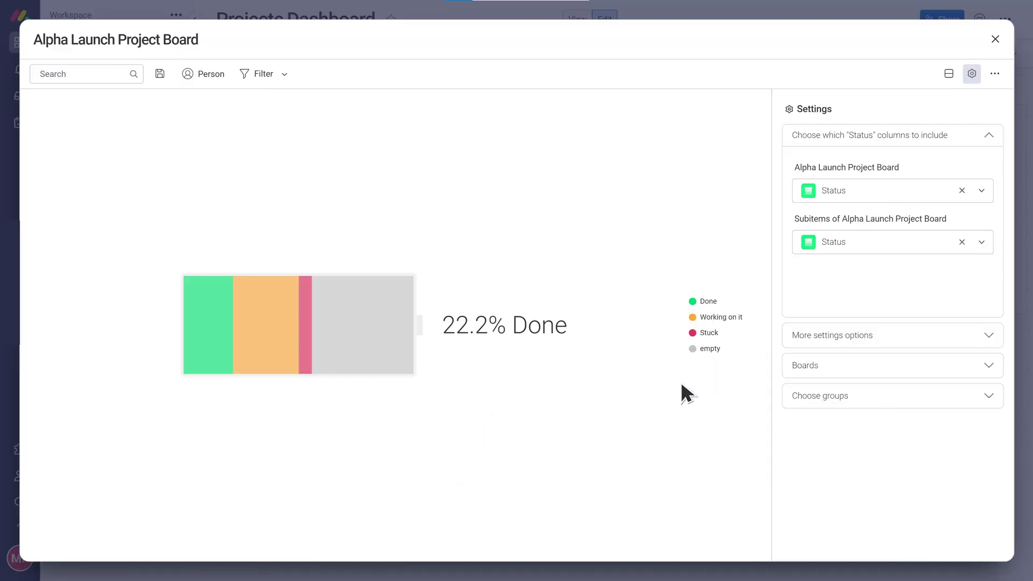
{"action": "left_click", "coordinate": [808, 363]}
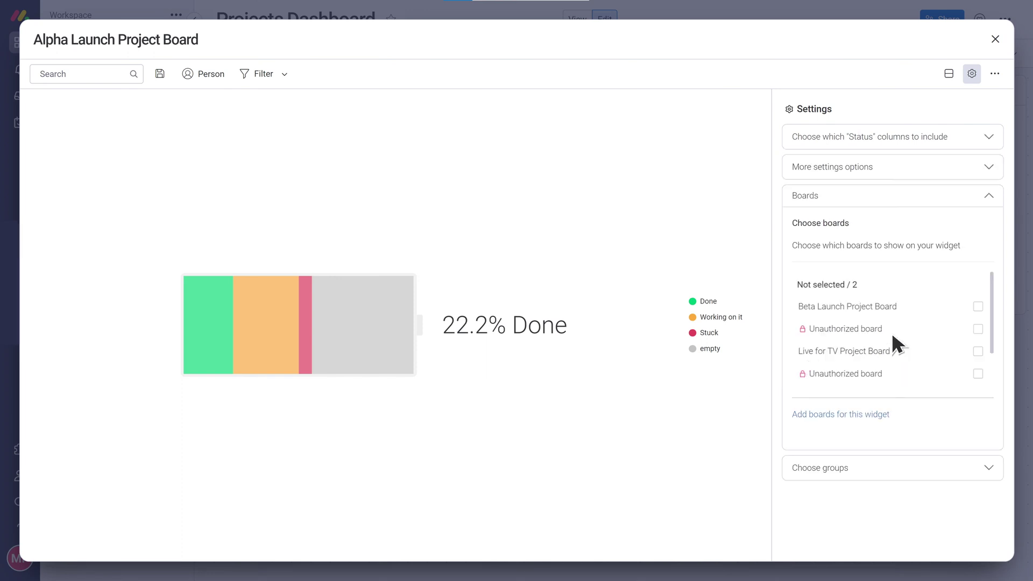
{"action": "left_click", "coordinate": [977, 306]}
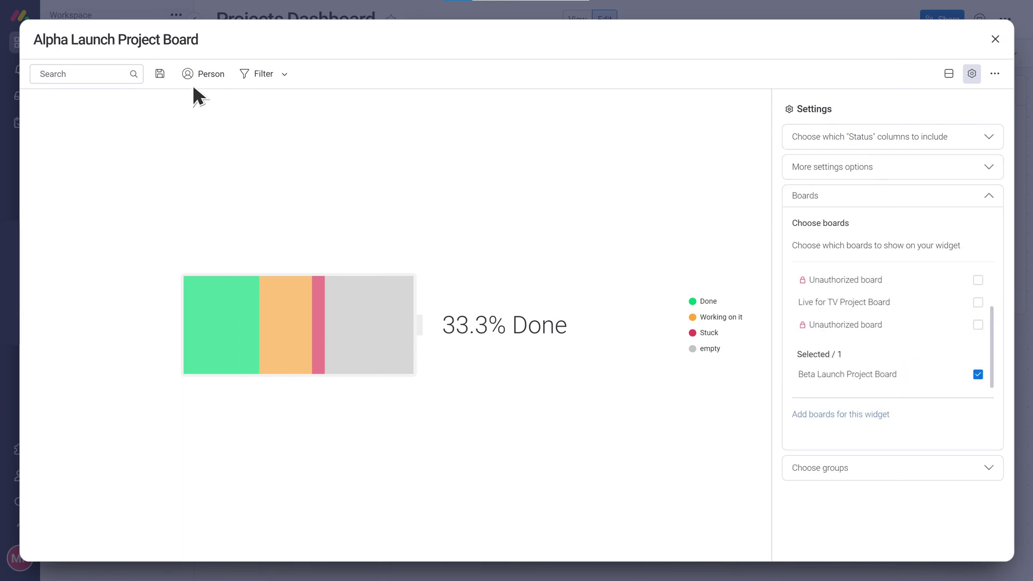
{"action": "left_click", "coordinate": [43, 48]}
{"action": "type", "text": "Beta Launch Project Board"}
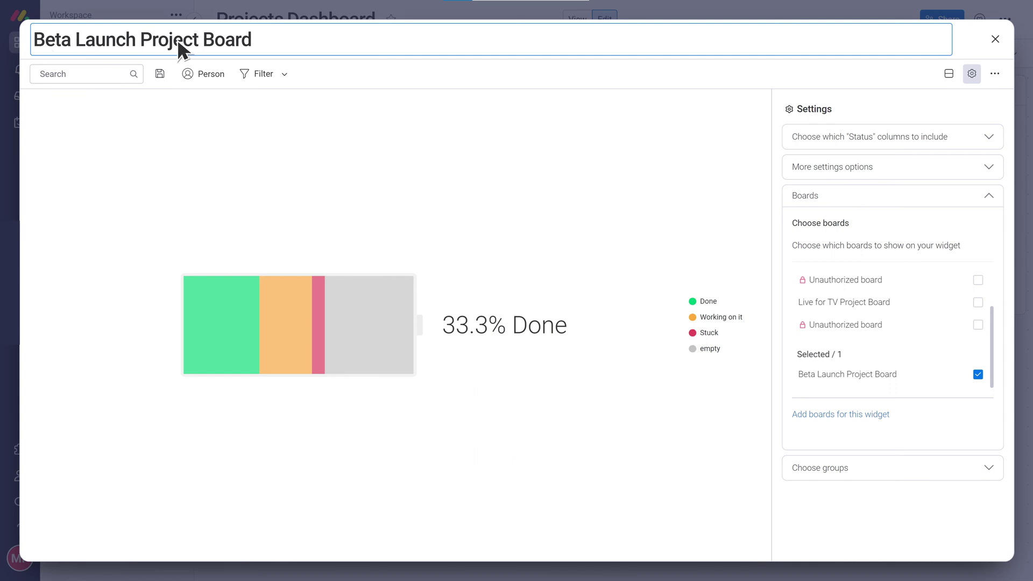
Step: Duplicate the Beta battery widget and make the copy track only Live for TV Project Board
{"action": "left_click", "coordinate": [995, 39]}
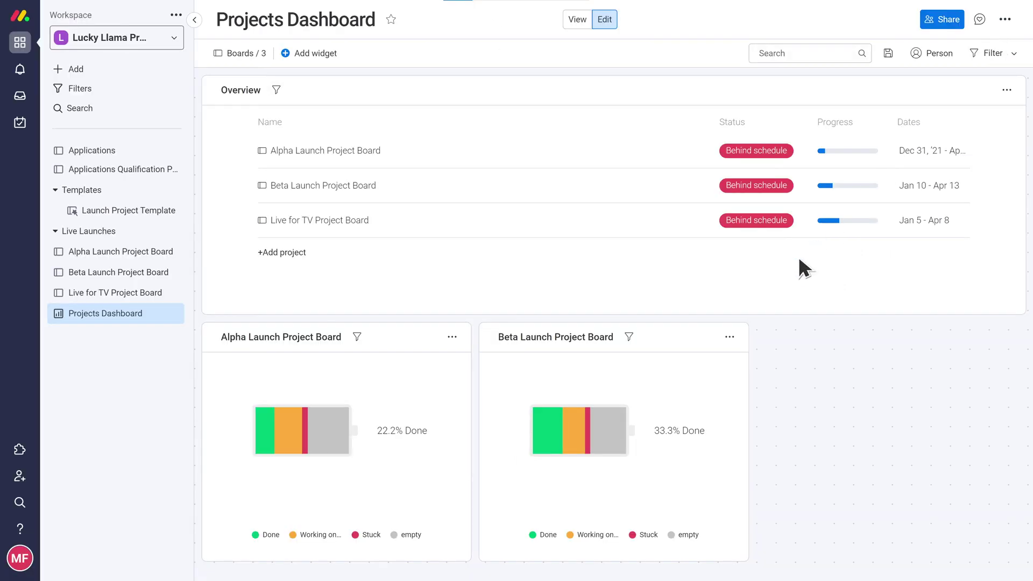
{"action": "left_click", "coordinate": [730, 337]}
{"action": "left_click", "coordinate": [699, 421]}
{"action": "left_click", "coordinate": [1003, 334]}
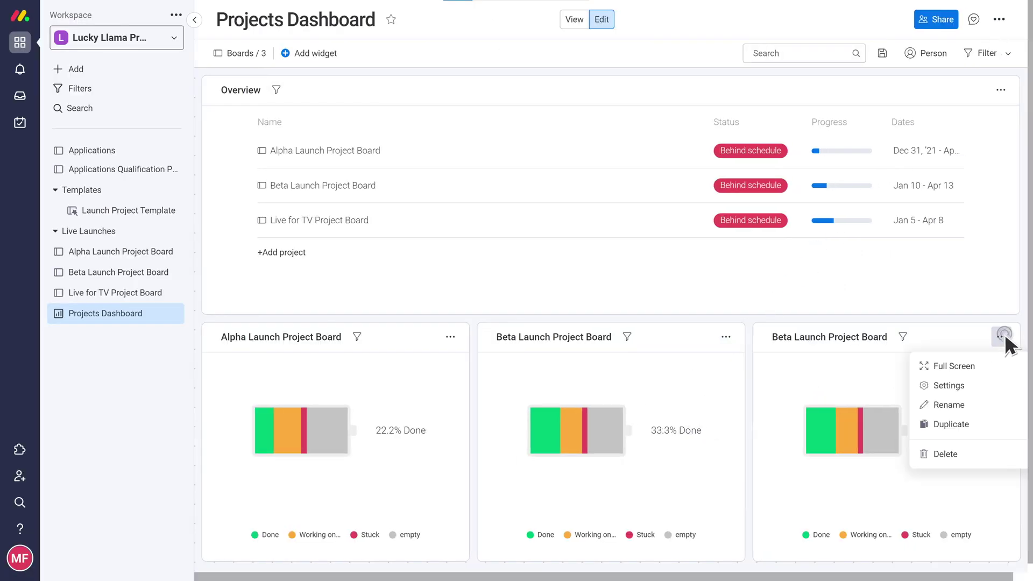
{"action": "left_click", "coordinate": [947, 385]}
{"action": "left_click", "coordinate": [948, 366]}
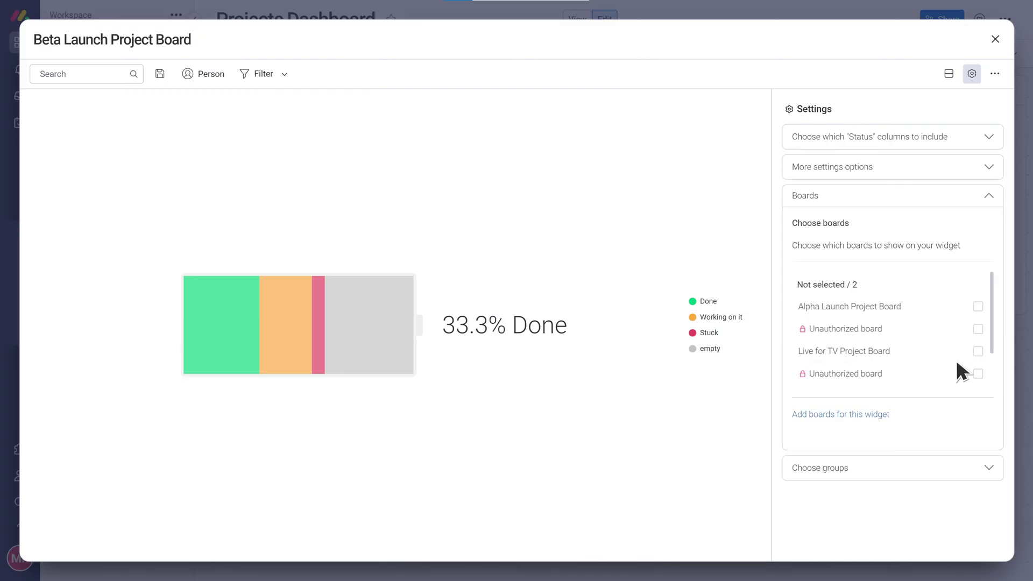
{"action": "left_click", "coordinate": [977, 348]}
Step: Retitle the new battery widget 'Live for TV Project Board'
{"action": "left_click", "coordinate": [39, 44]}
{"action": "key", "text": "ctrl+a"}
{"action": "key", "text": "BackSpace"}
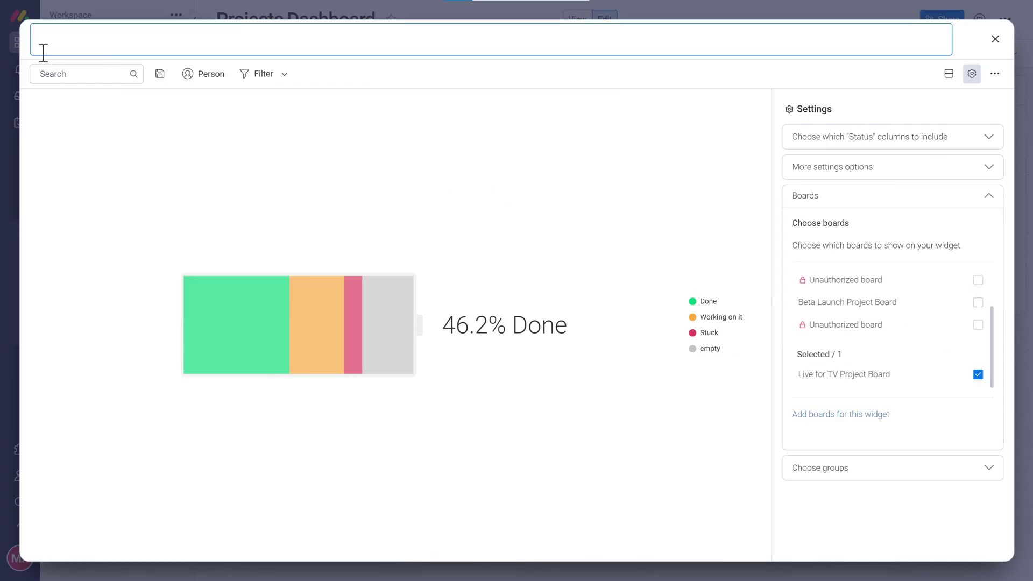
{"action": "type", "text": "Live for TV Project Board"}
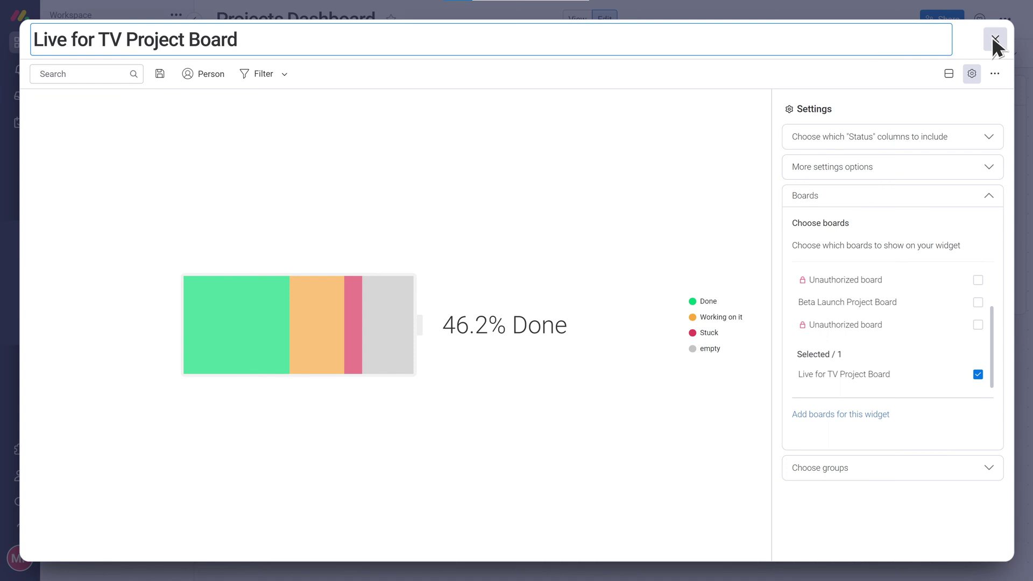
{"action": "left_click", "coordinate": [995, 40]}
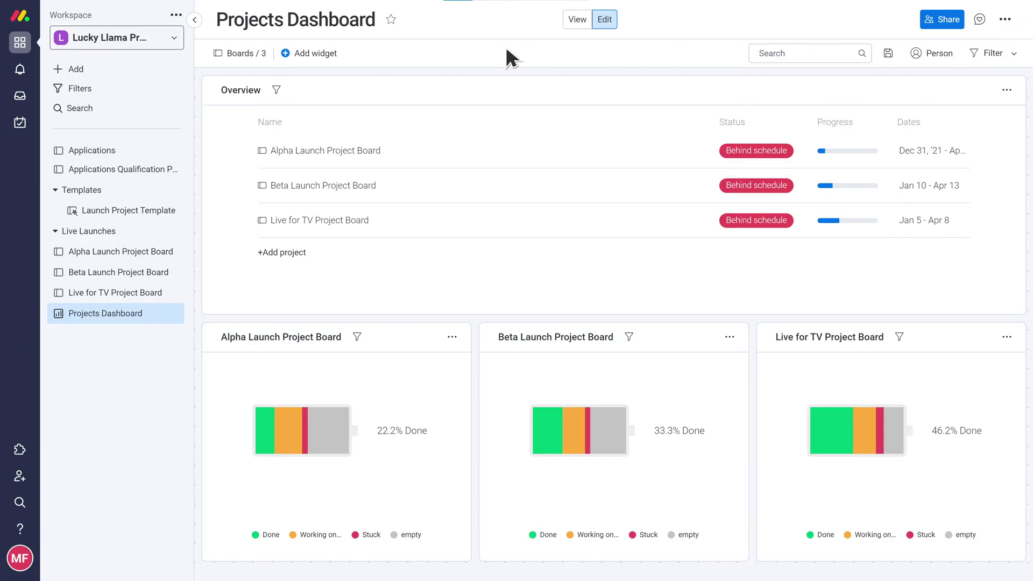
Step: Add a chart widget and switch it to a pie chart
{"action": "left_click", "coordinate": [307, 50]}
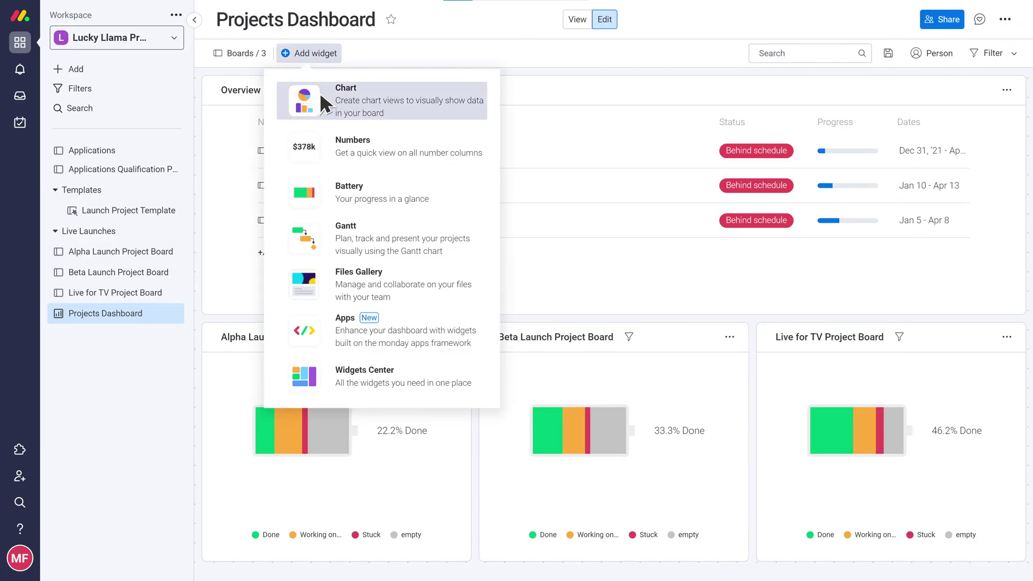
{"action": "left_click", "coordinate": [319, 92]}
{"action": "left_click", "coordinate": [586, 348]}
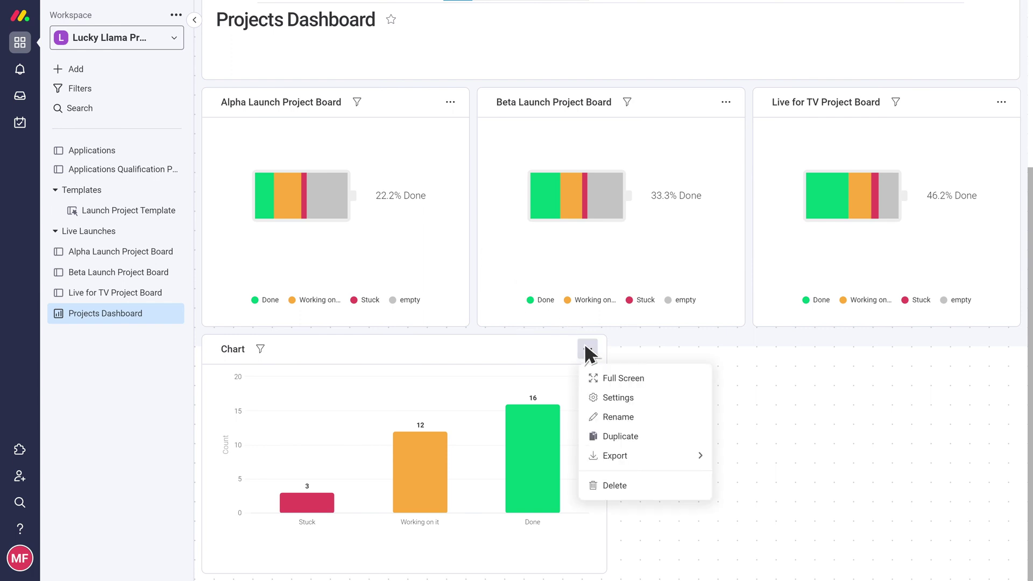
{"action": "left_click", "coordinate": [609, 397]}
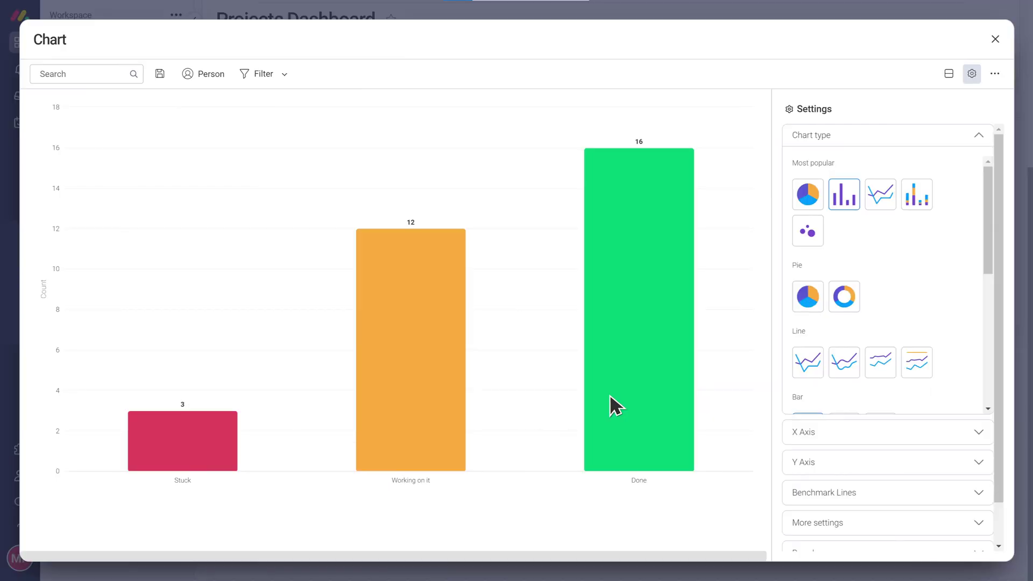
{"action": "left_click", "coordinate": [806, 192]}
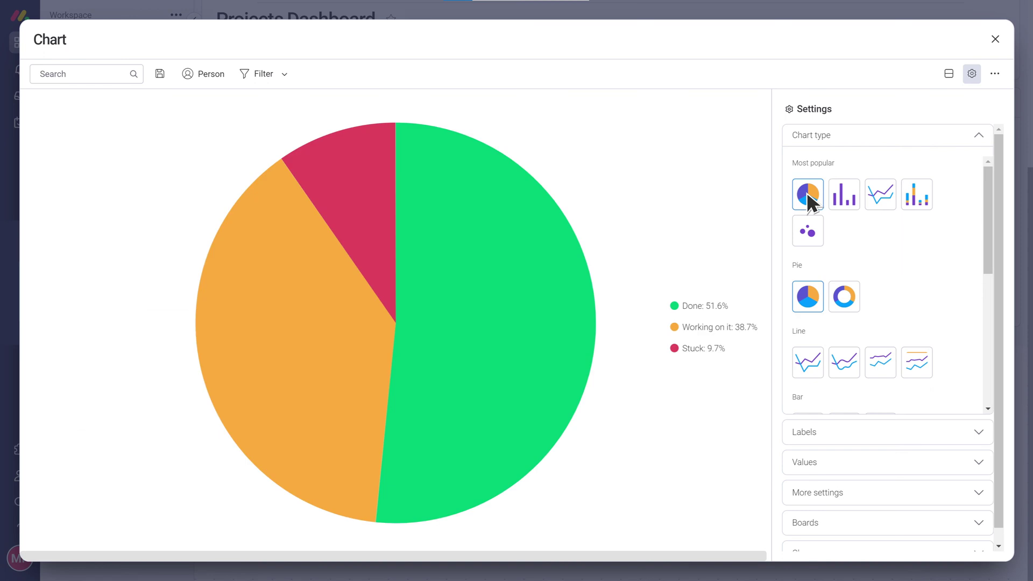
Step: Label the slices by Group, size them by the Cost numbers, and title it 'Cost Per Department'
{"action": "left_click", "coordinate": [815, 424]}
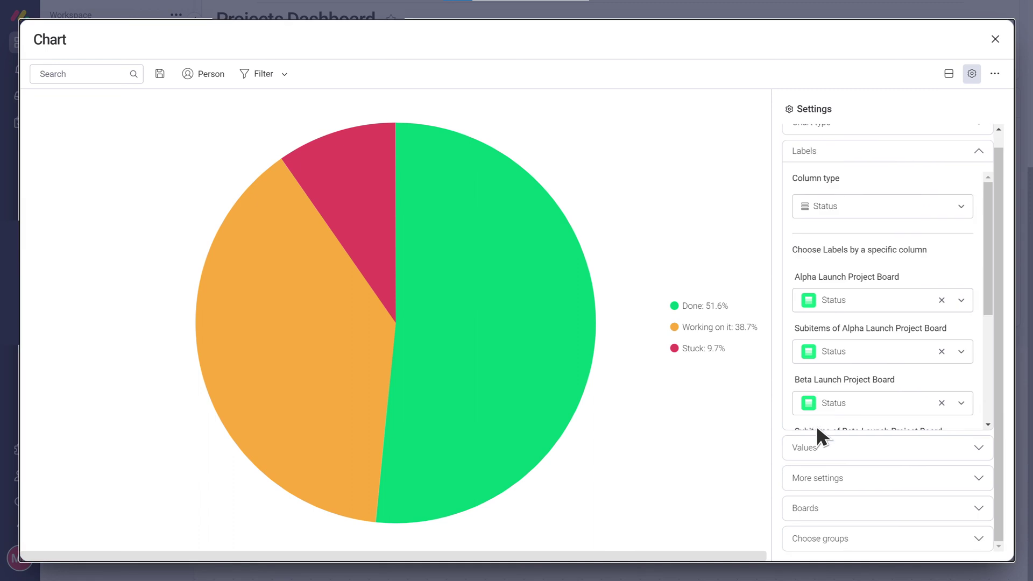
{"action": "left_click", "coordinate": [960, 207]}
{"action": "left_click", "coordinate": [951, 303]}
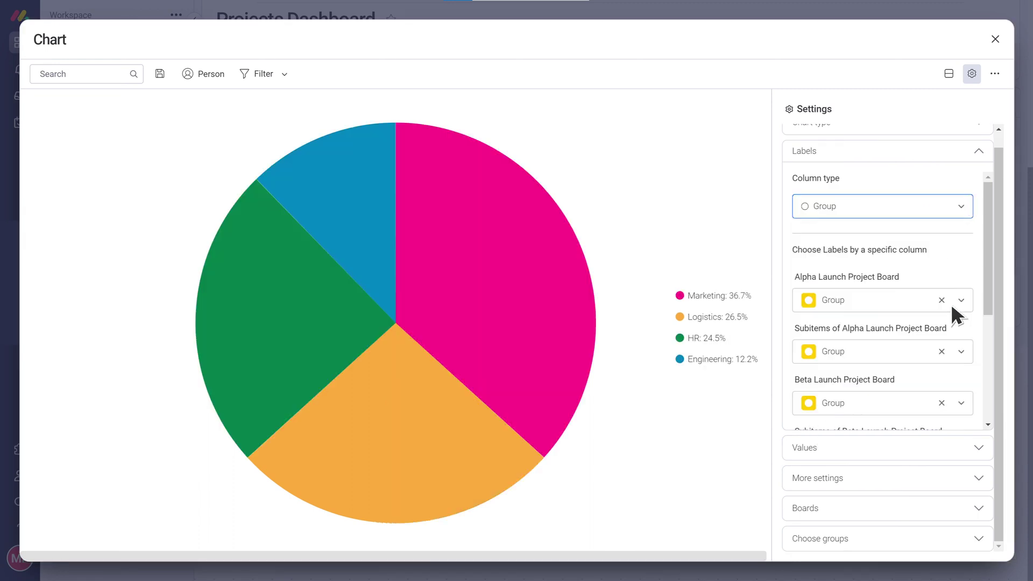
{"action": "left_click", "coordinate": [976, 446]}
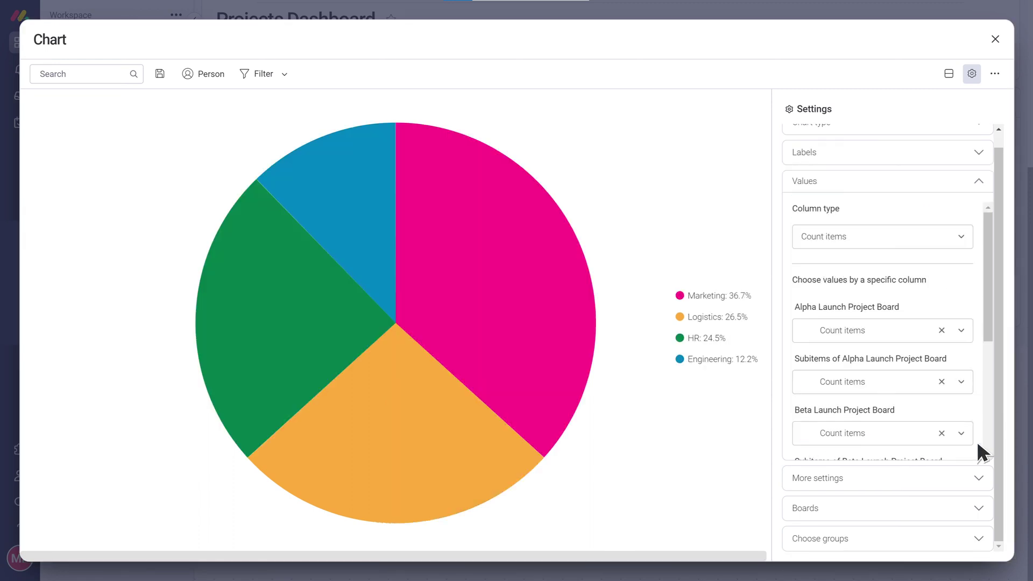
{"action": "left_click", "coordinate": [960, 237]}
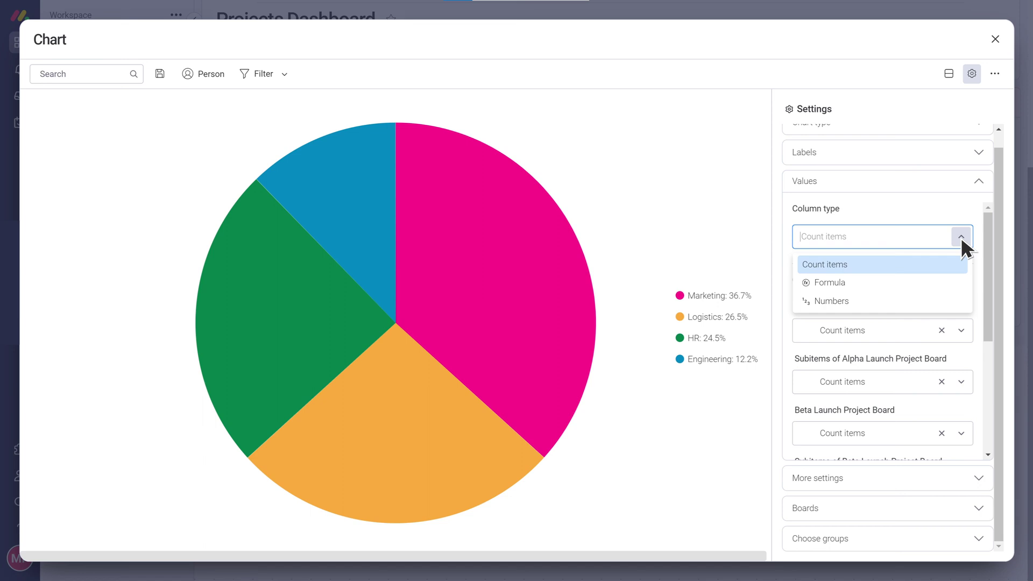
{"action": "left_click", "coordinate": [904, 300]}
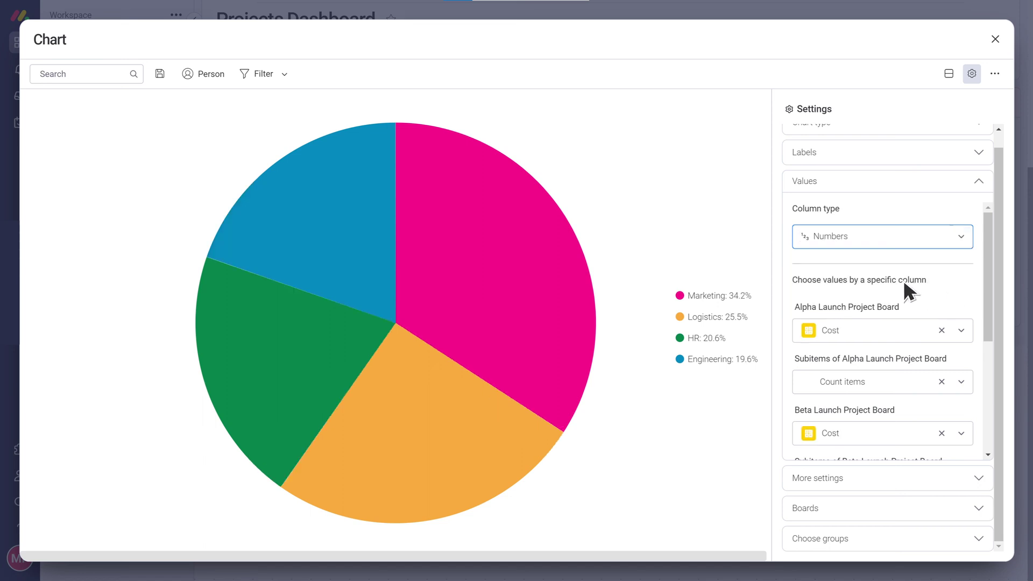
{"action": "left_click", "coordinate": [46, 51]}
{"action": "type", "text": "Cost Per Departme"}
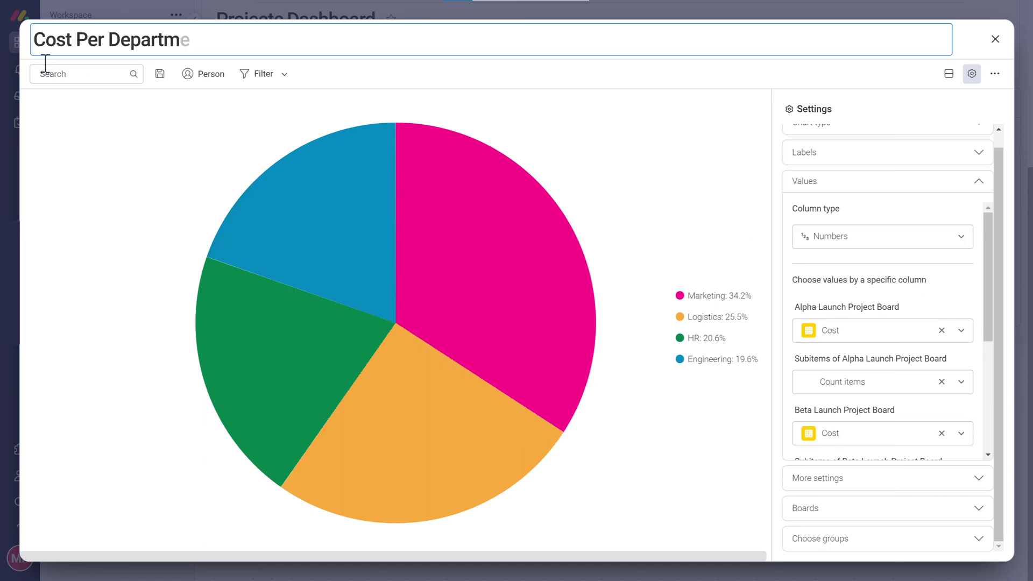
{"action": "type", "text": "nt"}
Step: Add another chart widget and make it a stacked bar chart
{"action": "left_click", "coordinate": [994, 39]}
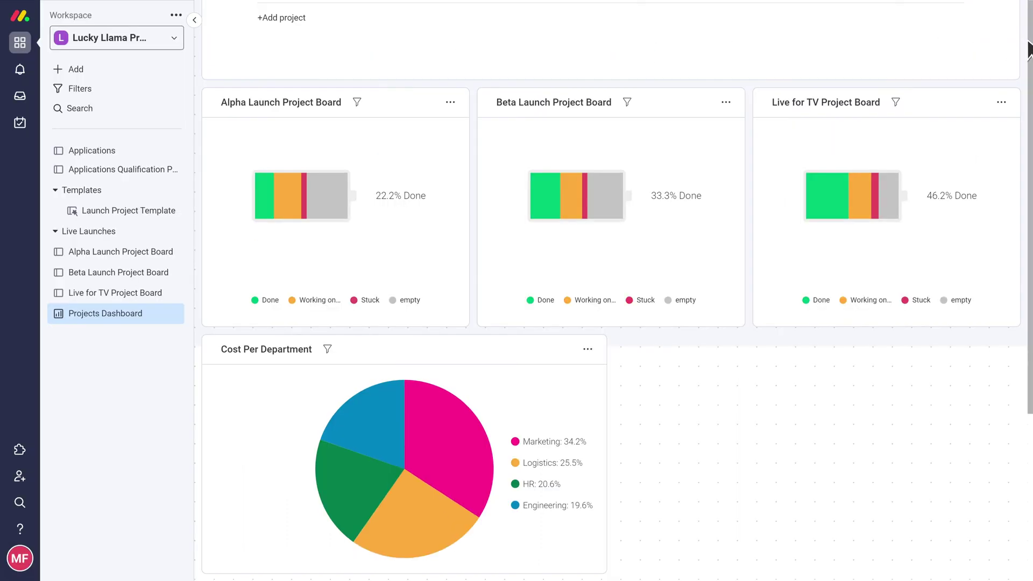
{"action": "scroll", "coordinate": [895, 185], "scroll_direction": "up", "scroll_amount": 5}
{"action": "left_click", "coordinate": [315, 51]}
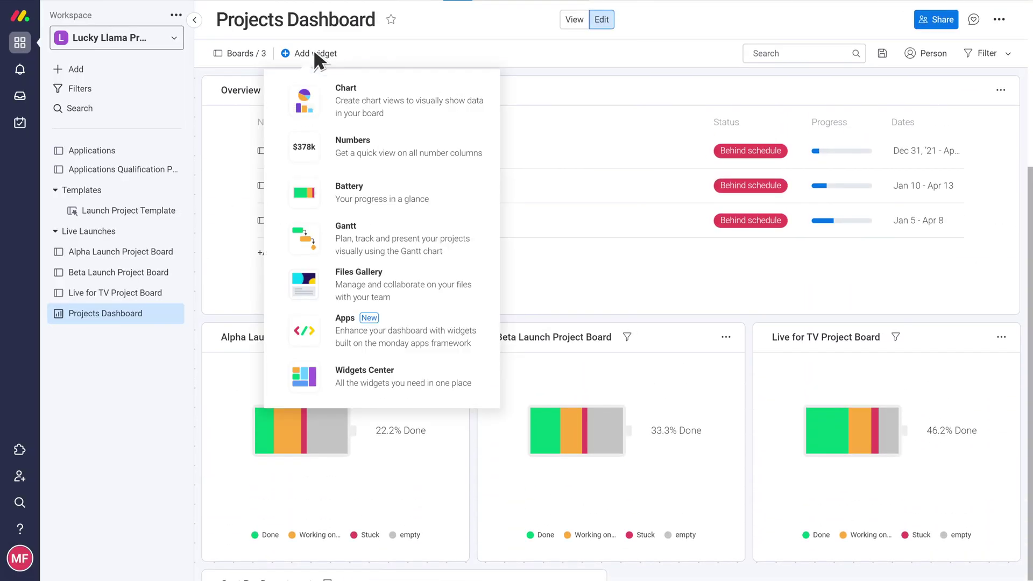
{"action": "left_click", "coordinate": [323, 97]}
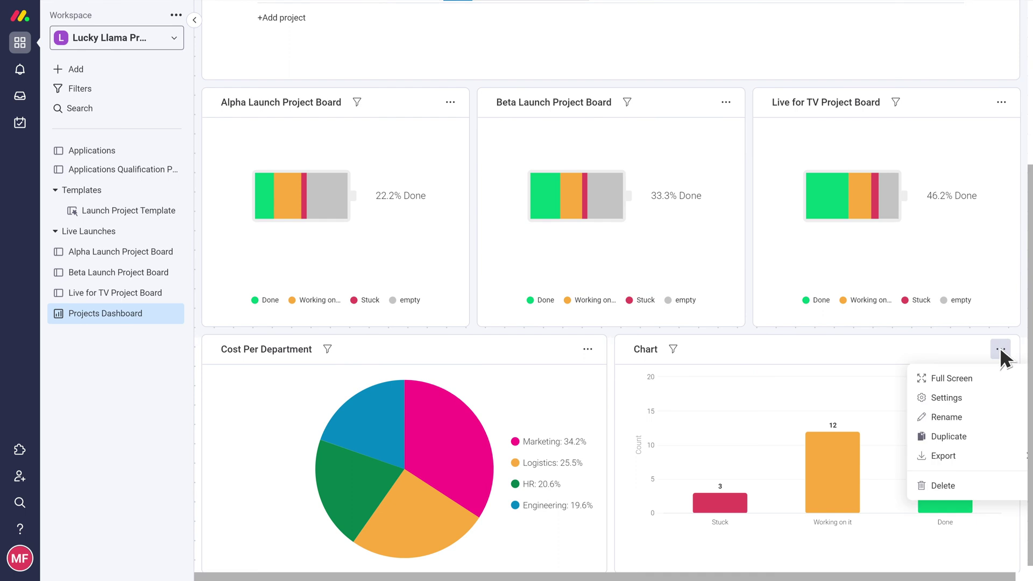
{"action": "left_click", "coordinate": [946, 398]}
{"action": "left_click", "coordinate": [913, 199]}
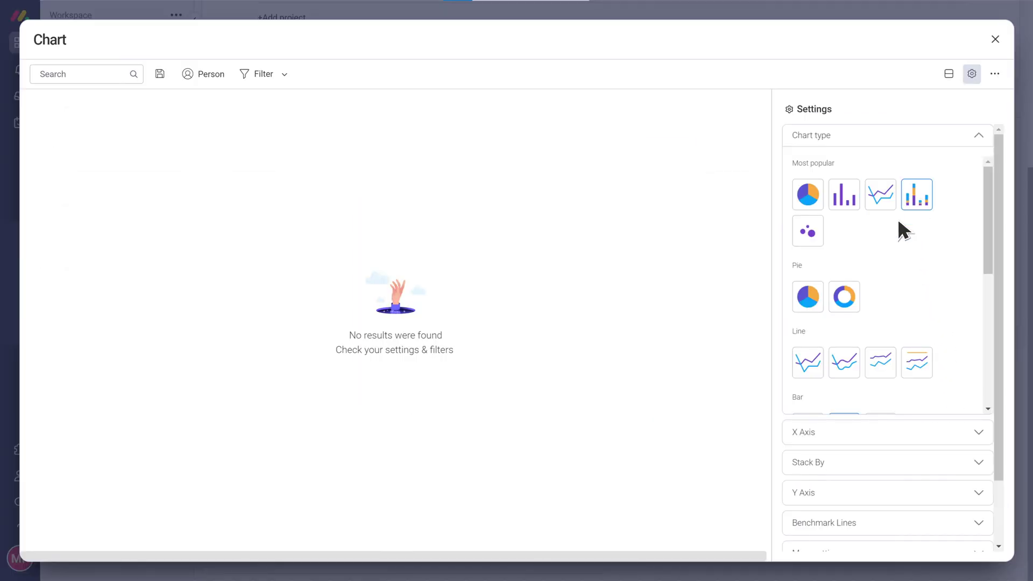
Step: Put Board on the X axis and the Cost numbers on the Y axis
{"action": "left_click", "coordinate": [817, 431]}
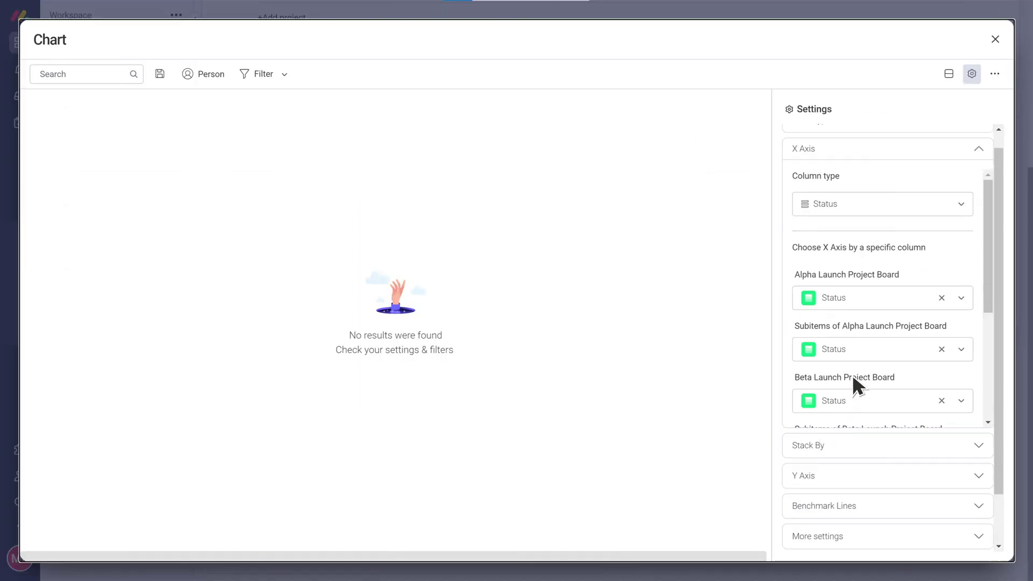
{"action": "left_click", "coordinate": [962, 209]}
{"action": "left_click", "coordinate": [942, 228]}
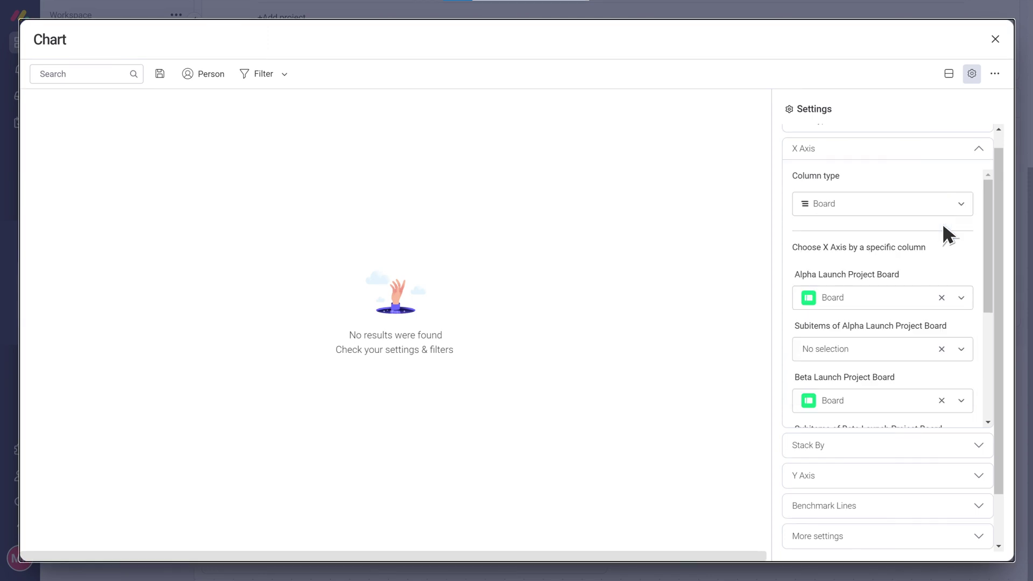
{"action": "left_click", "coordinate": [940, 473]}
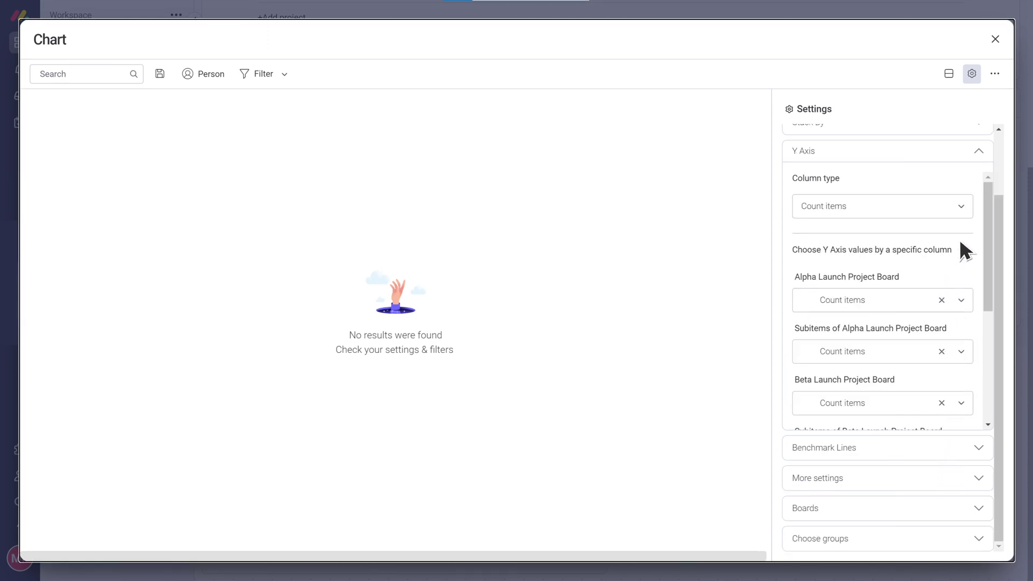
{"action": "left_click", "coordinate": [962, 207]}
{"action": "left_click", "coordinate": [934, 270]}
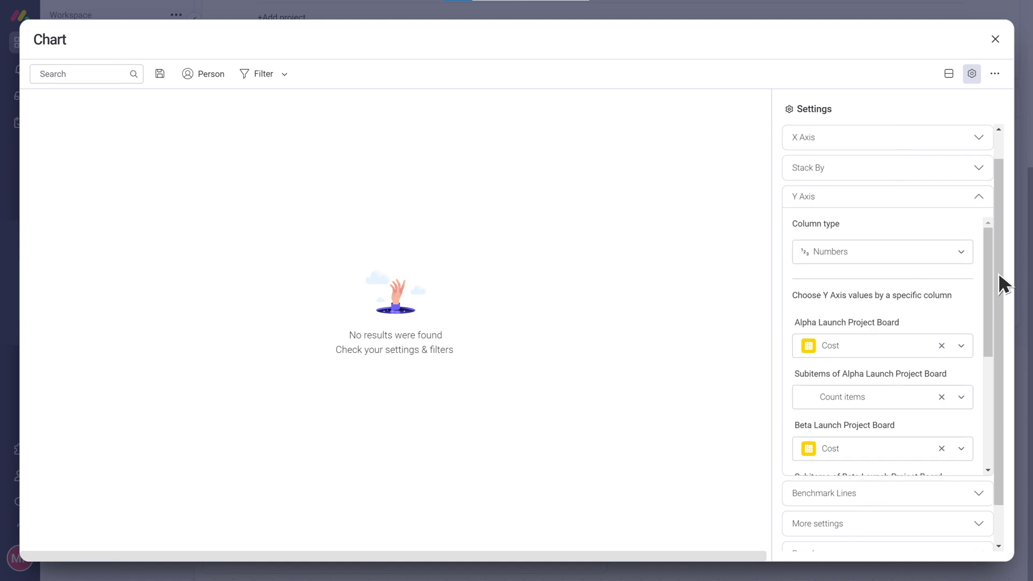
{"action": "left_click_drag", "start_coordinate": [998, 272], "coordinate": [989, 233]}
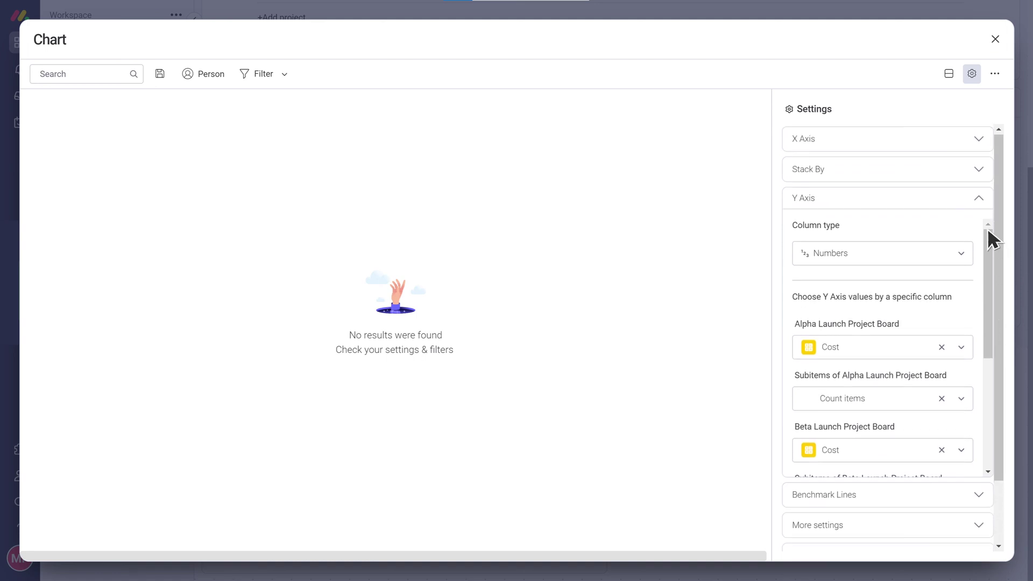
Step: Stack the bars by Group and title the chart 'Cost Per Project By Department'
{"action": "left_click", "coordinate": [955, 170]}
{"action": "left_click", "coordinate": [961, 198]}
{"action": "left_click", "coordinate": [882, 305]}
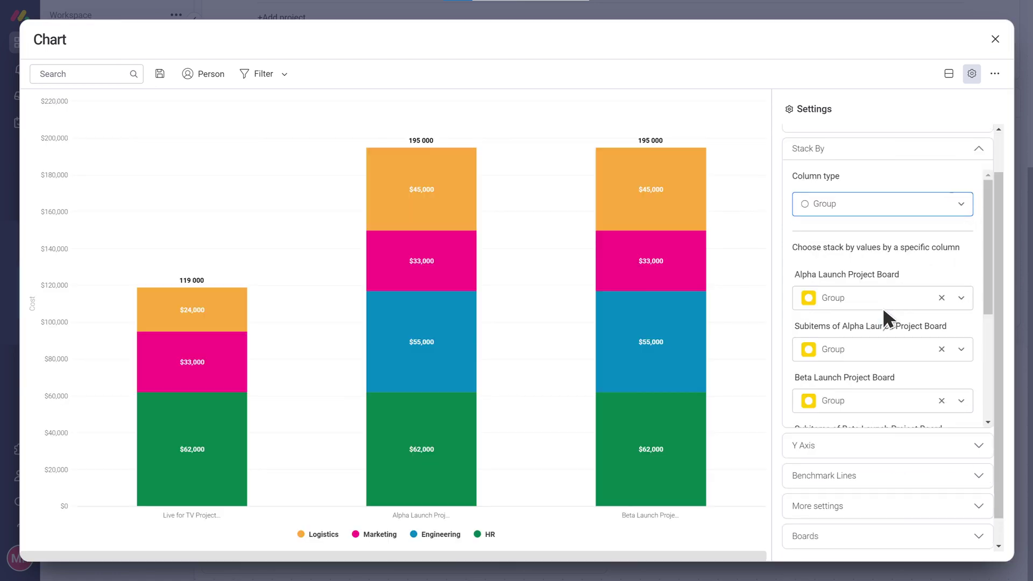
{"action": "left_click", "coordinate": [40, 48]}
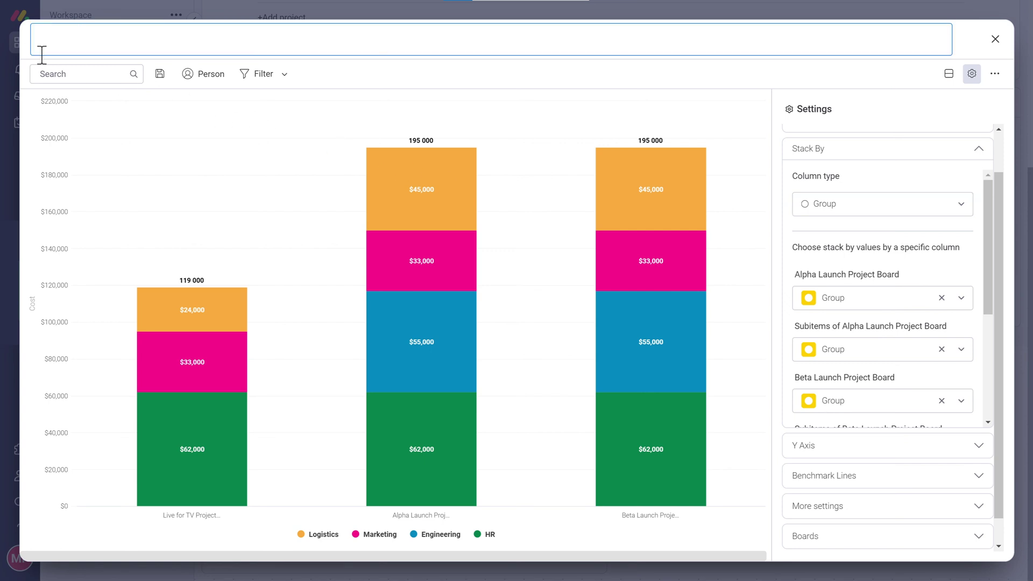
{"action": "type", "text": "Cost Per Project By Department"}
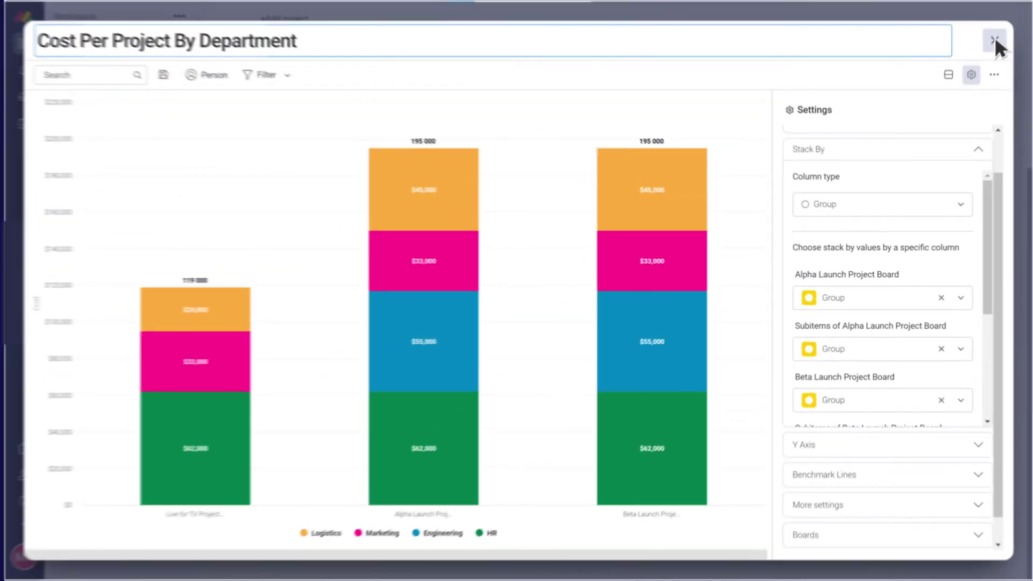
Step: Add a Gantt widget and remove the Alpha and Beta subitem due-date columns from its timeline
{"action": "left_click", "coordinate": [955, 125]}
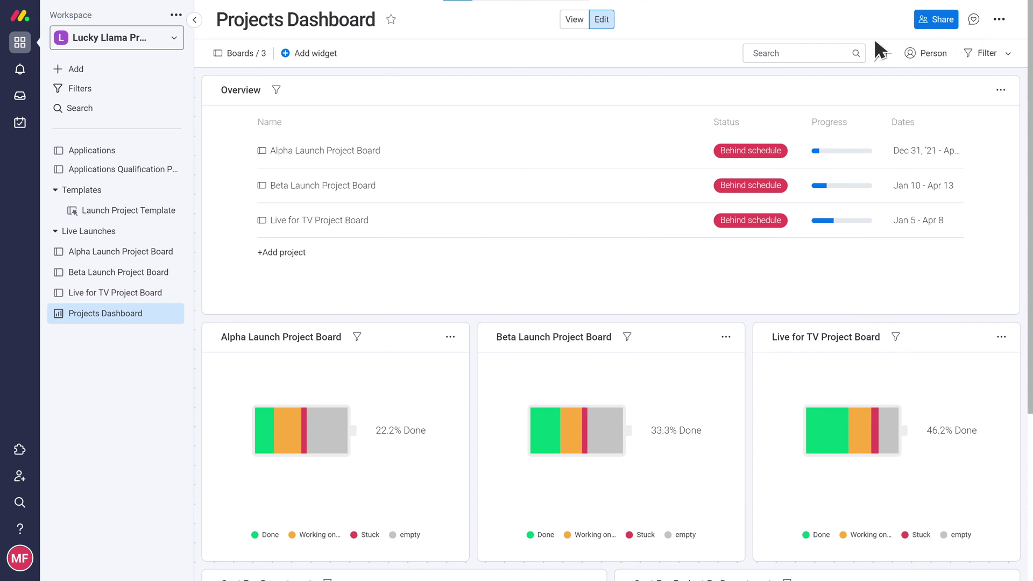
{"action": "left_click", "coordinate": [330, 54]}
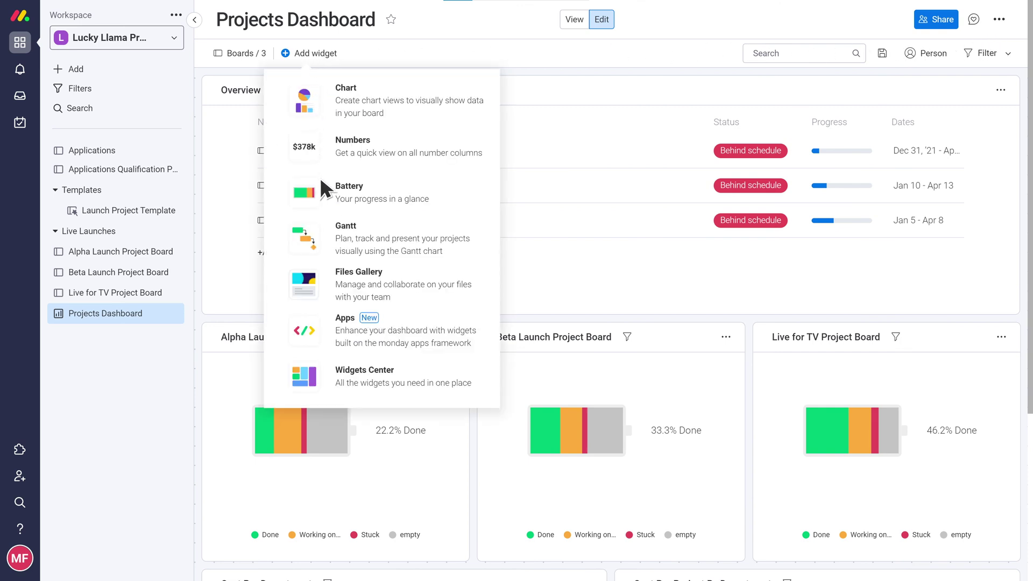
{"action": "left_click", "coordinate": [324, 228]}
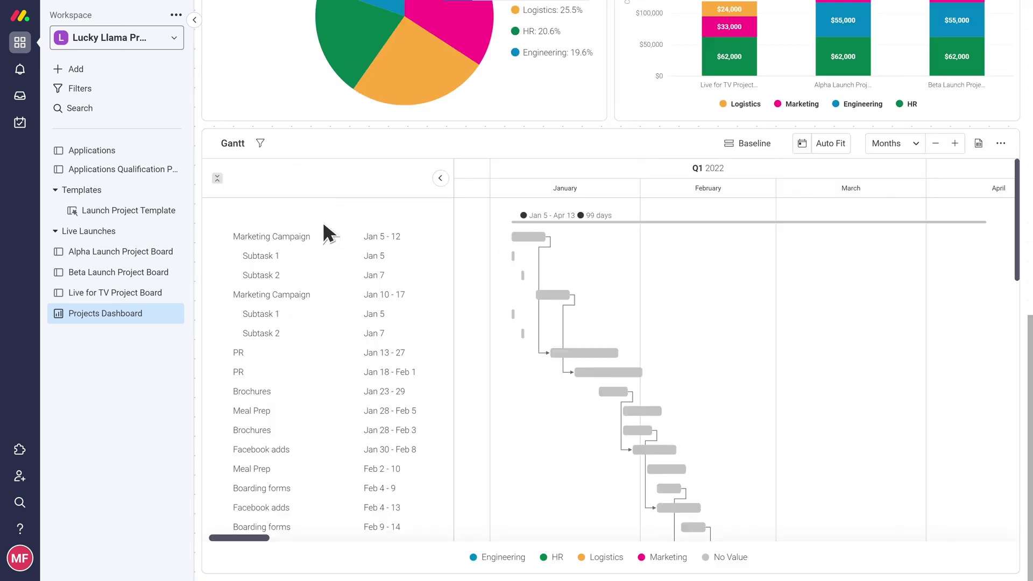
{"action": "left_click", "coordinate": [998, 141]}
{"action": "left_click", "coordinate": [989, 221]}
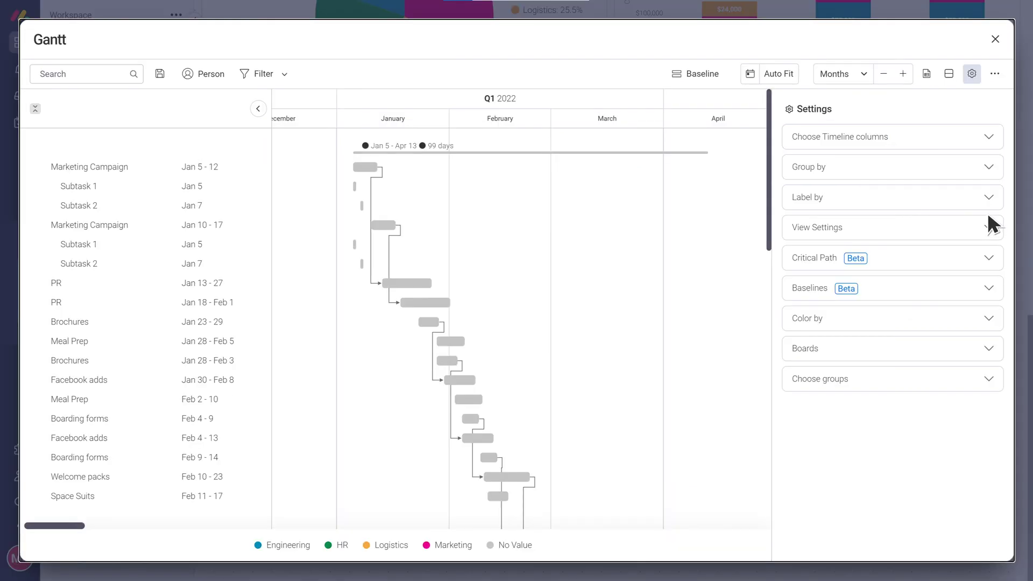
{"action": "left_click", "coordinate": [973, 134]}
{"action": "left_click", "coordinate": [959, 235]}
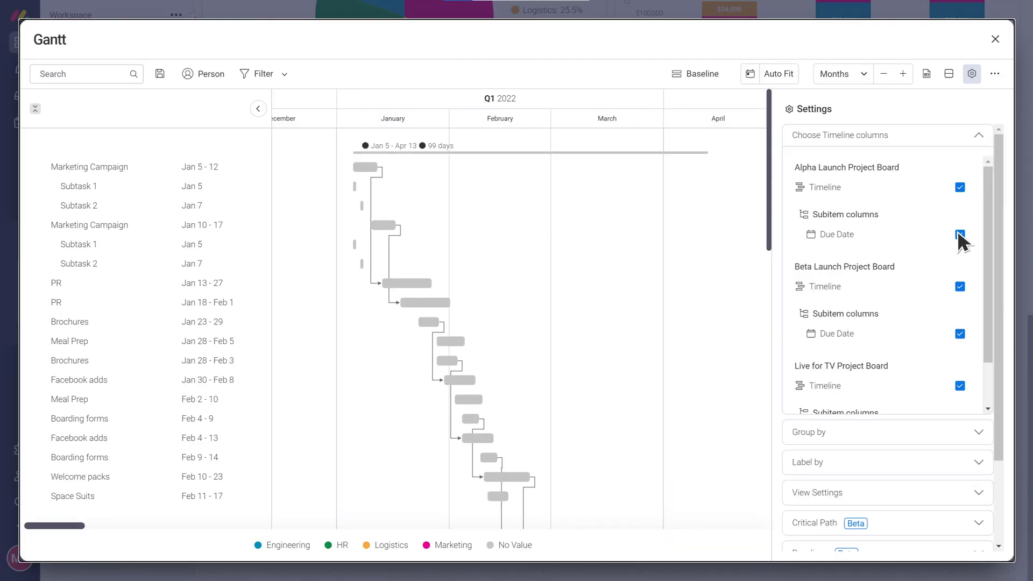
{"action": "left_click", "coordinate": [959, 334]}
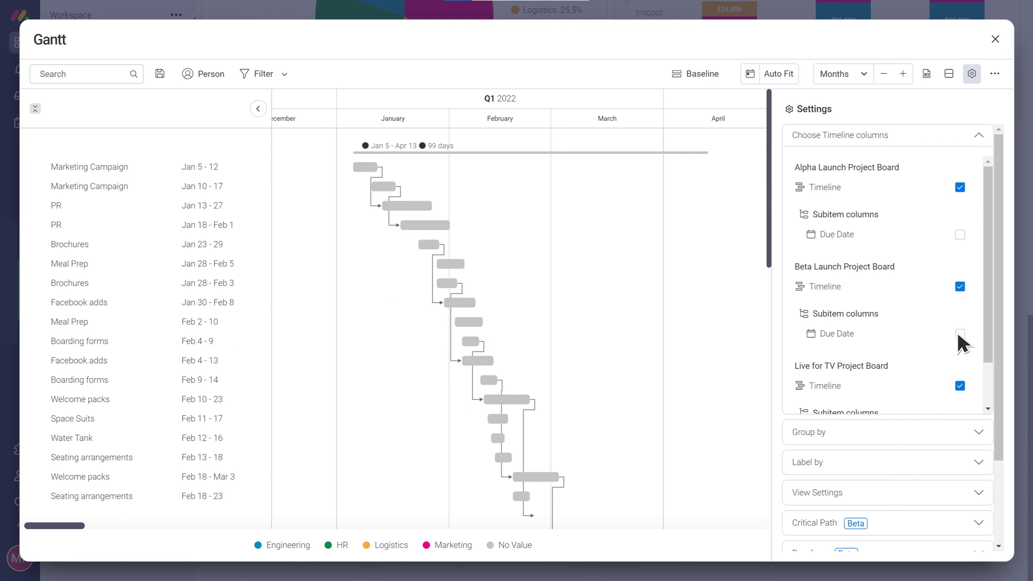
Step: Group the Gantt by board and label the Beta and Live for TV bars by Name
{"action": "left_click", "coordinate": [948, 432]}
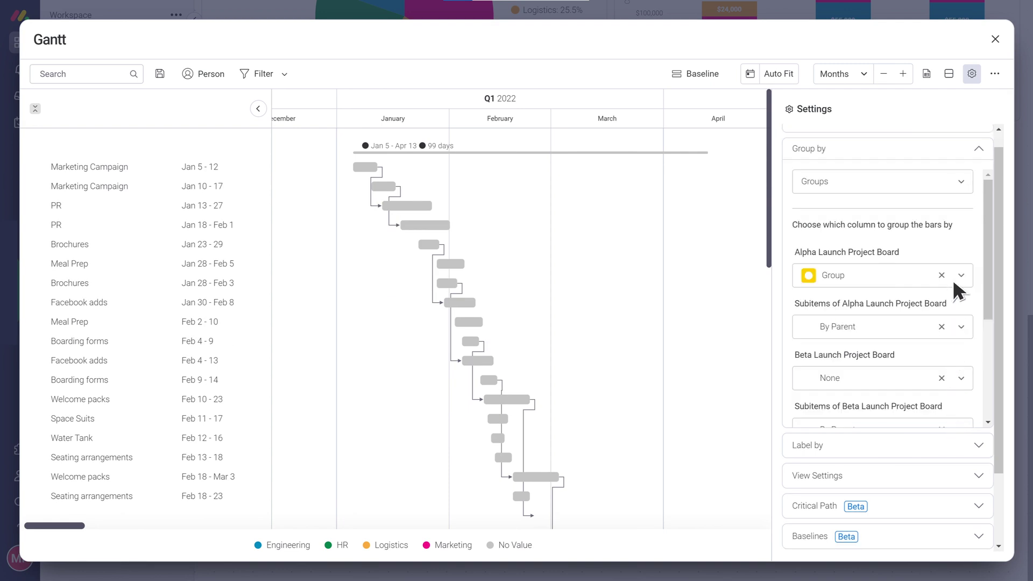
{"action": "left_click", "coordinate": [960, 183]}
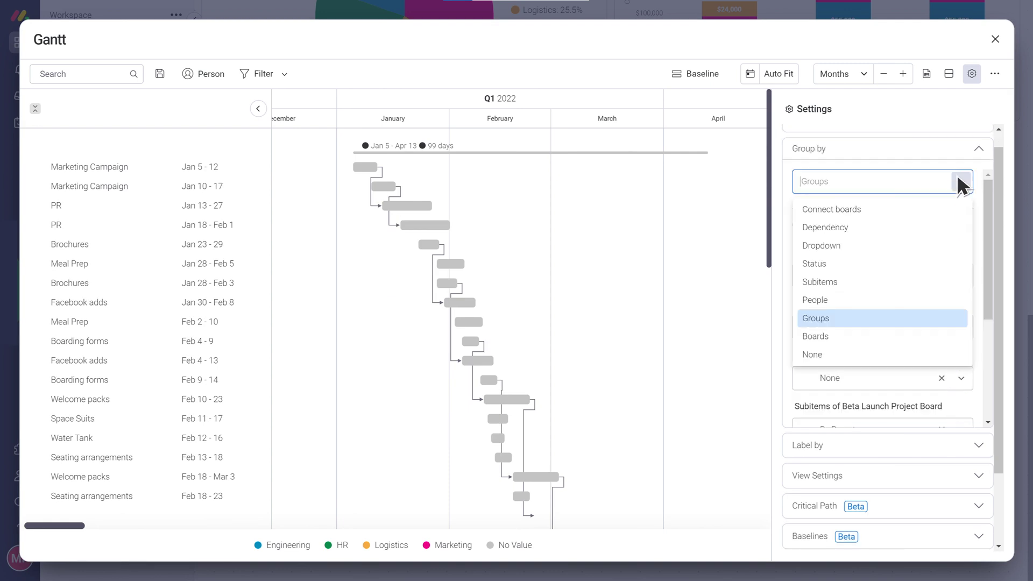
{"action": "left_click", "coordinate": [939, 334]}
{"action": "left_click", "coordinate": [961, 445]}
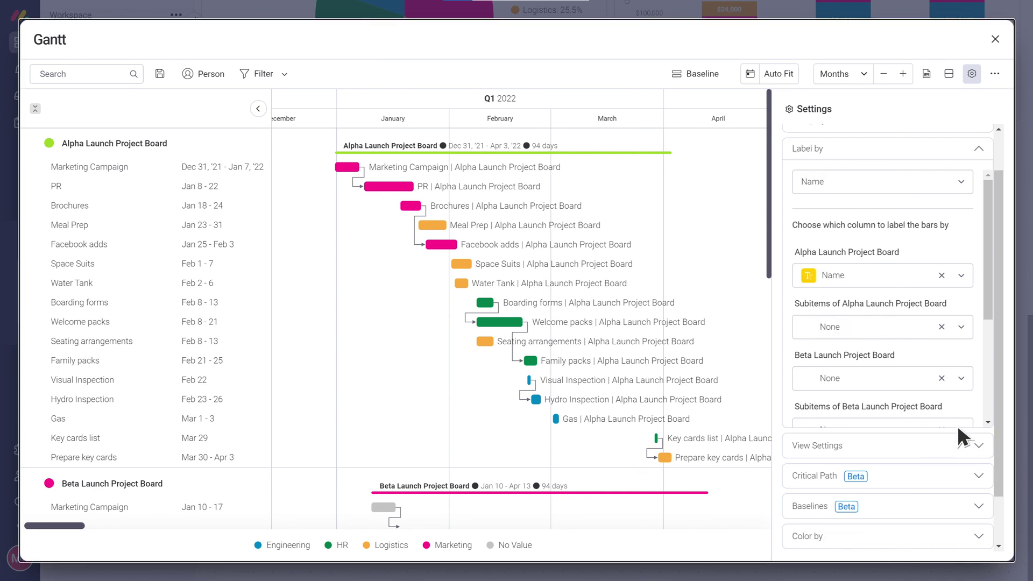
{"action": "left_click", "coordinate": [961, 379]}
{"action": "left_click", "coordinate": [837, 431]}
{"action": "scroll", "coordinate": [901, 361], "scroll_direction": "down", "scroll_amount": 3}
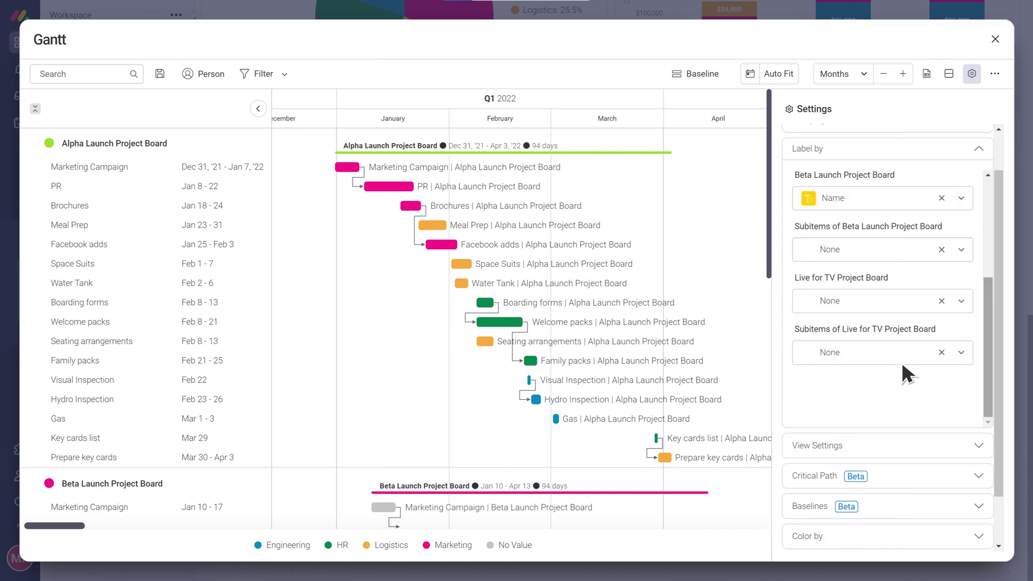
{"action": "left_click", "coordinate": [961, 300]}
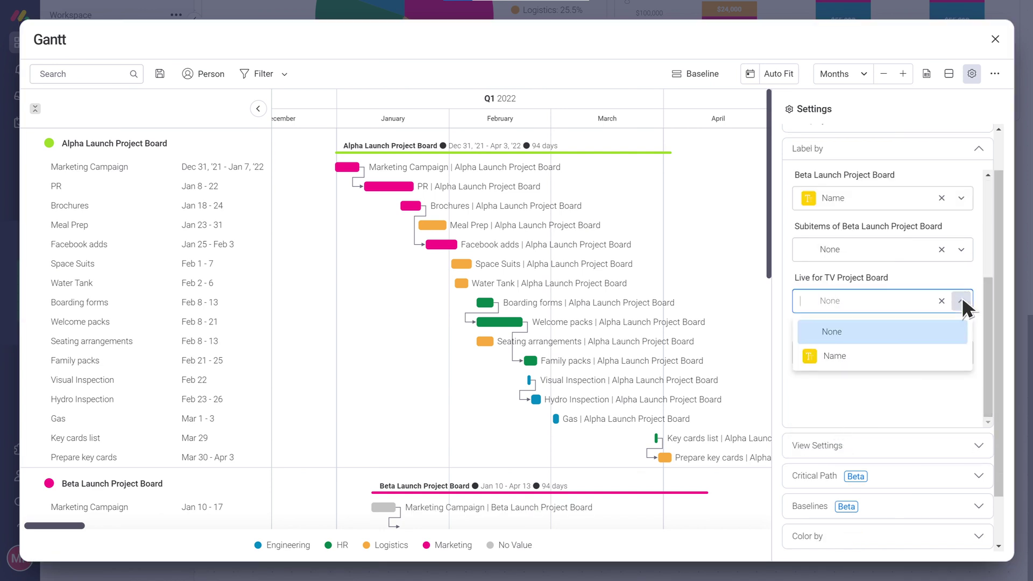
{"action": "left_click", "coordinate": [886, 355]}
Step: Colour the Gantt bars by Status
{"action": "left_click", "coordinate": [870, 532]}
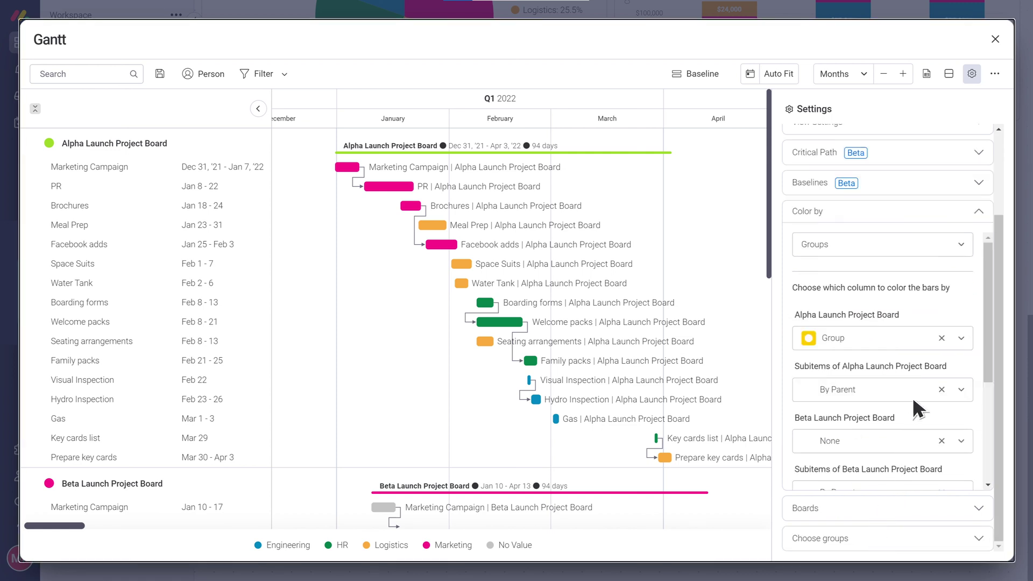
{"action": "left_click", "coordinate": [961, 244]}
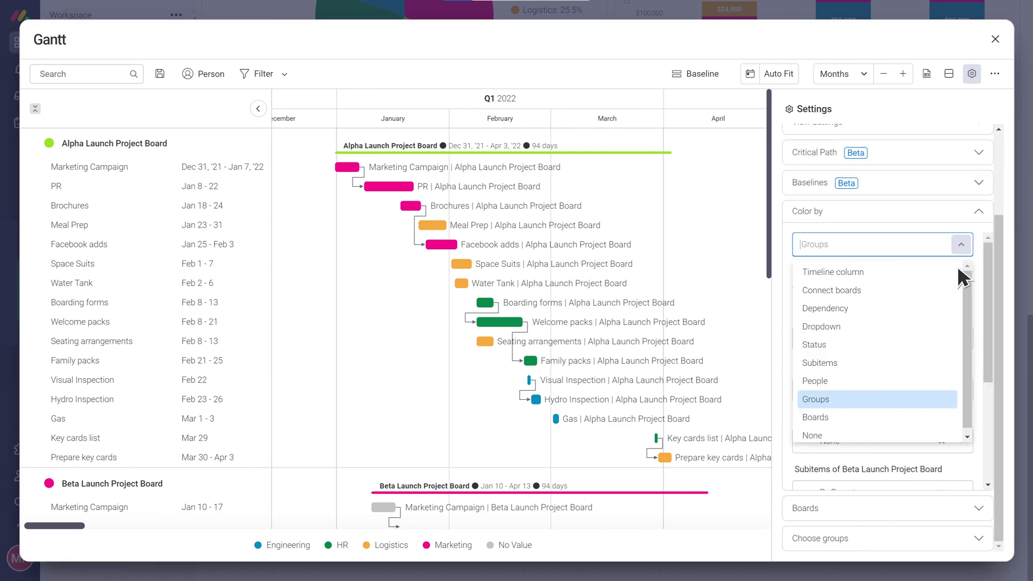
{"action": "left_click", "coordinate": [935, 347]}
{"action": "left_click", "coordinate": [995, 39]}
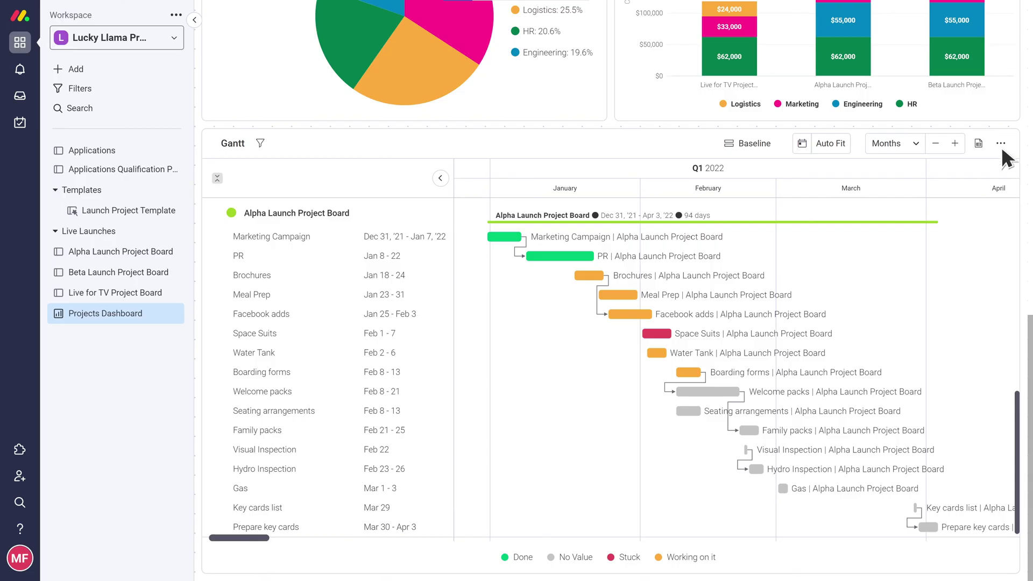
{"action": "scroll", "coordinate": [1016, 345], "scroll_direction": "down", "scroll_amount": 10}
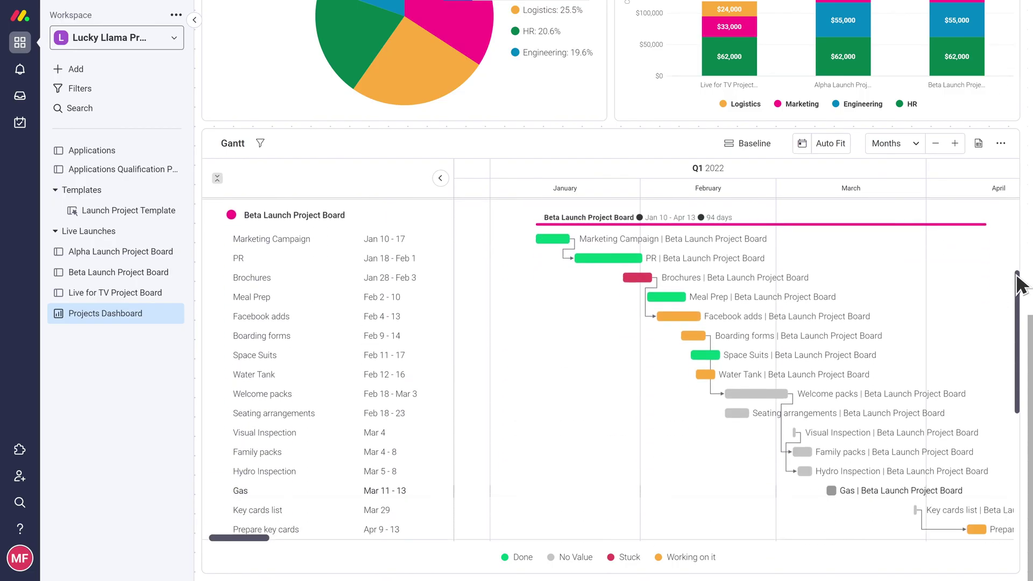
{"action": "scroll", "coordinate": [1020, 274], "scroll_direction": "down", "scroll_amount": 5}
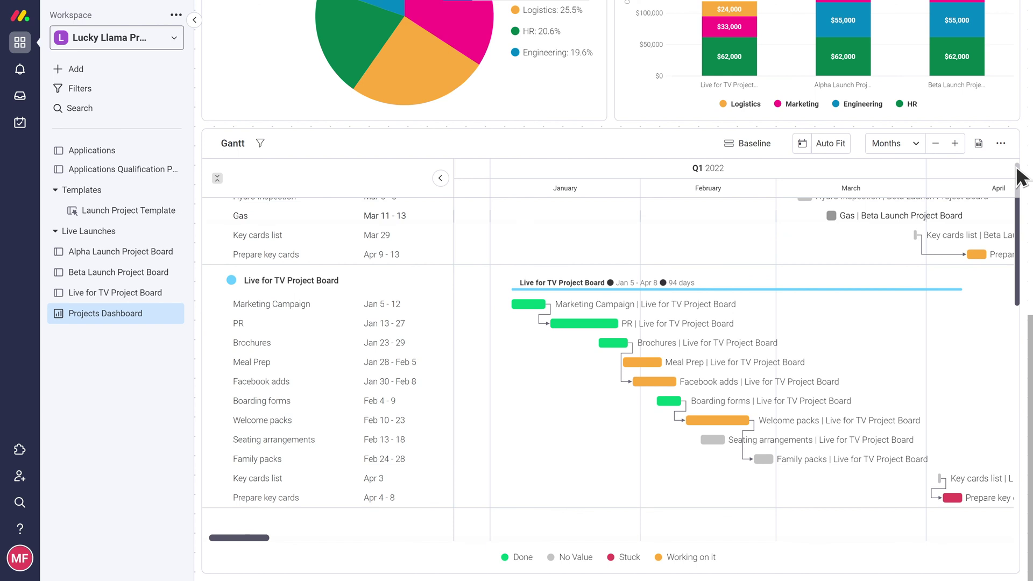
{"action": "scroll", "coordinate": [1028, 293], "scroll_direction": "up", "scroll_amount": 6}
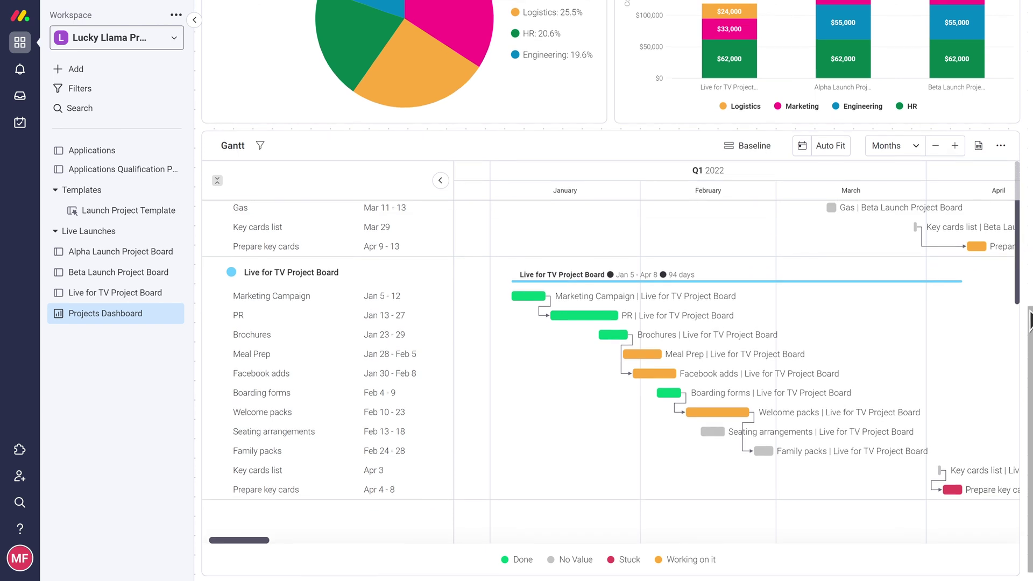
{"action": "left_click_drag", "start_coordinate": [1030, 215], "coordinate": [1030, 81]}
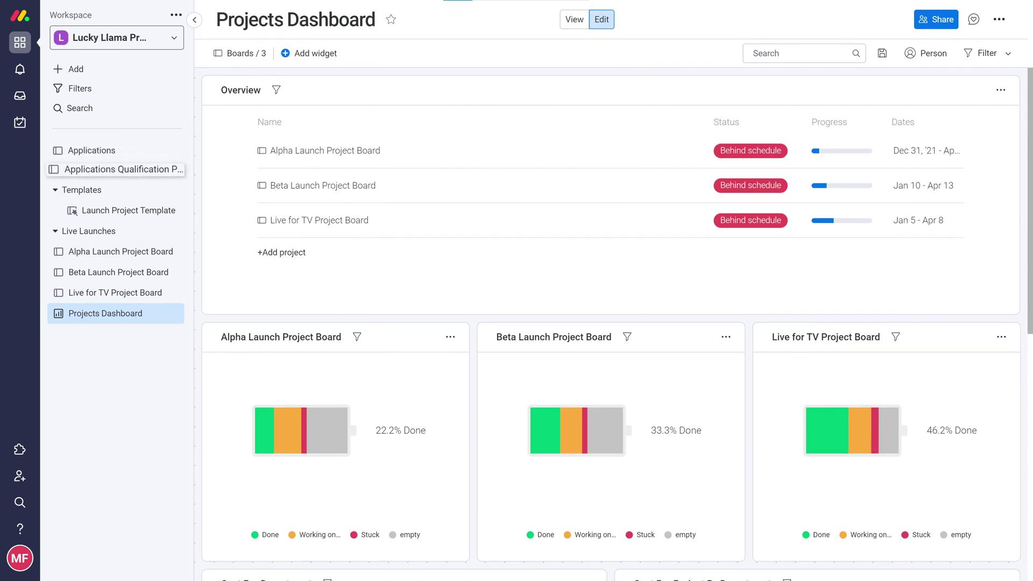
{"action": "left_click_drag", "start_coordinate": [107, 292], "coordinate": [106, 292]}
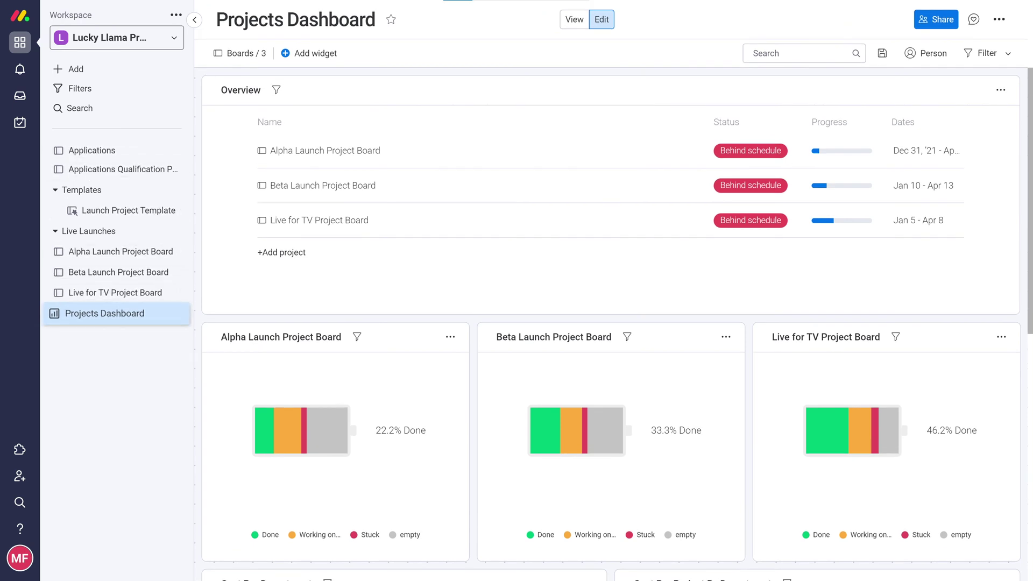